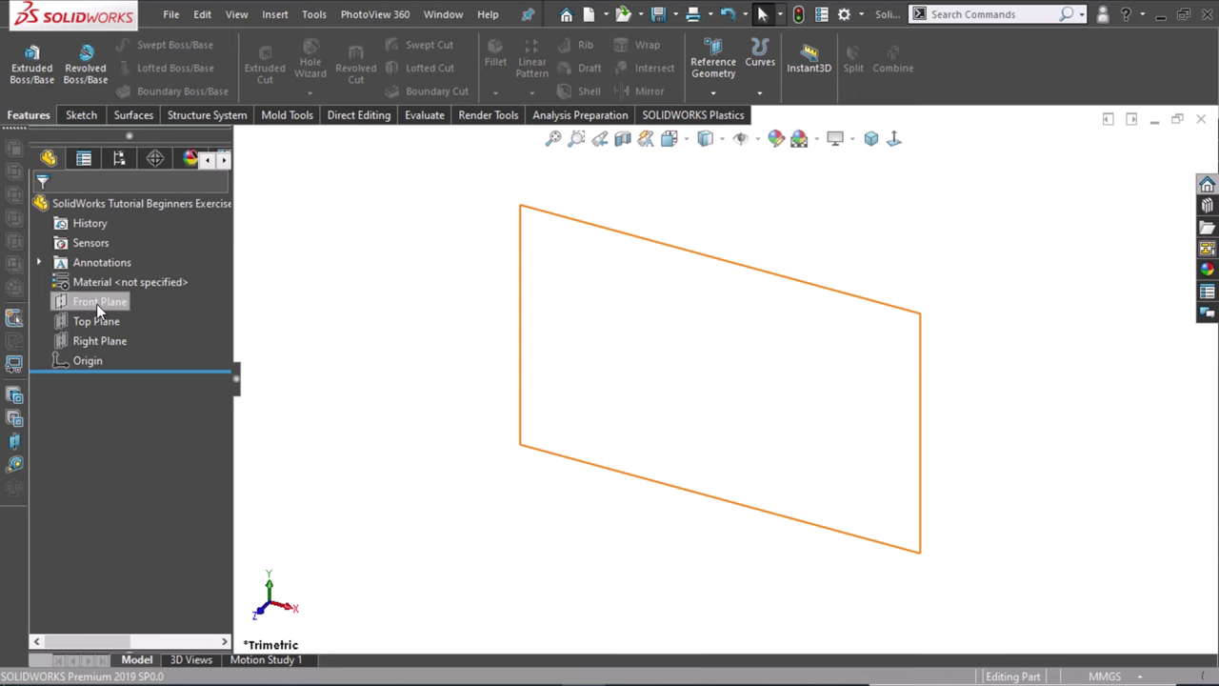
Open a new sketch on the Right Plane
left_click(111, 338)
left_click(127, 311)
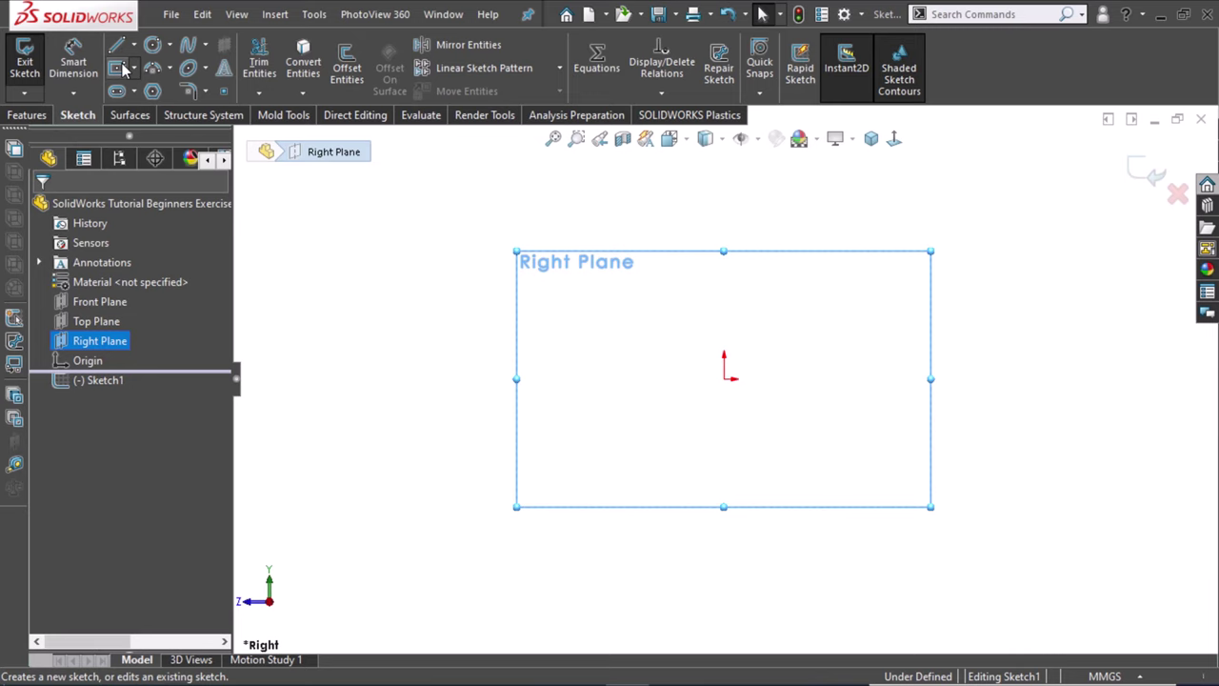
Draw a closed L-shaped chain of lines starting at the origin, then exit the Line tool
key("l")
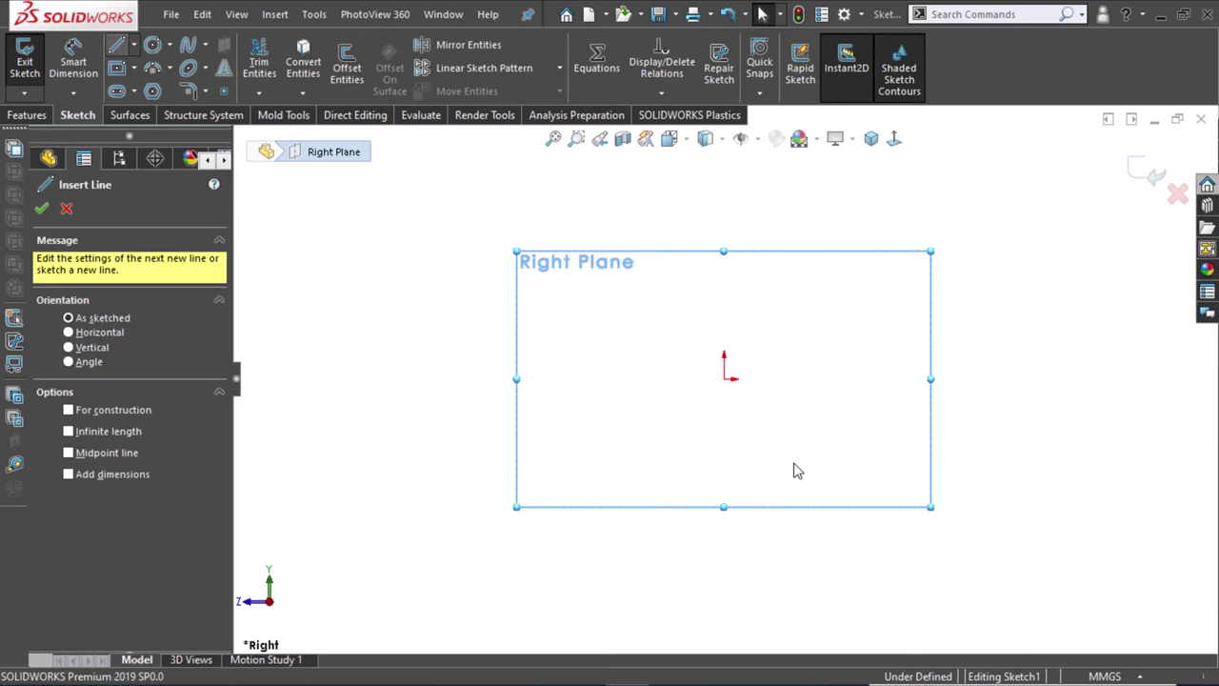
left_click(724, 378)
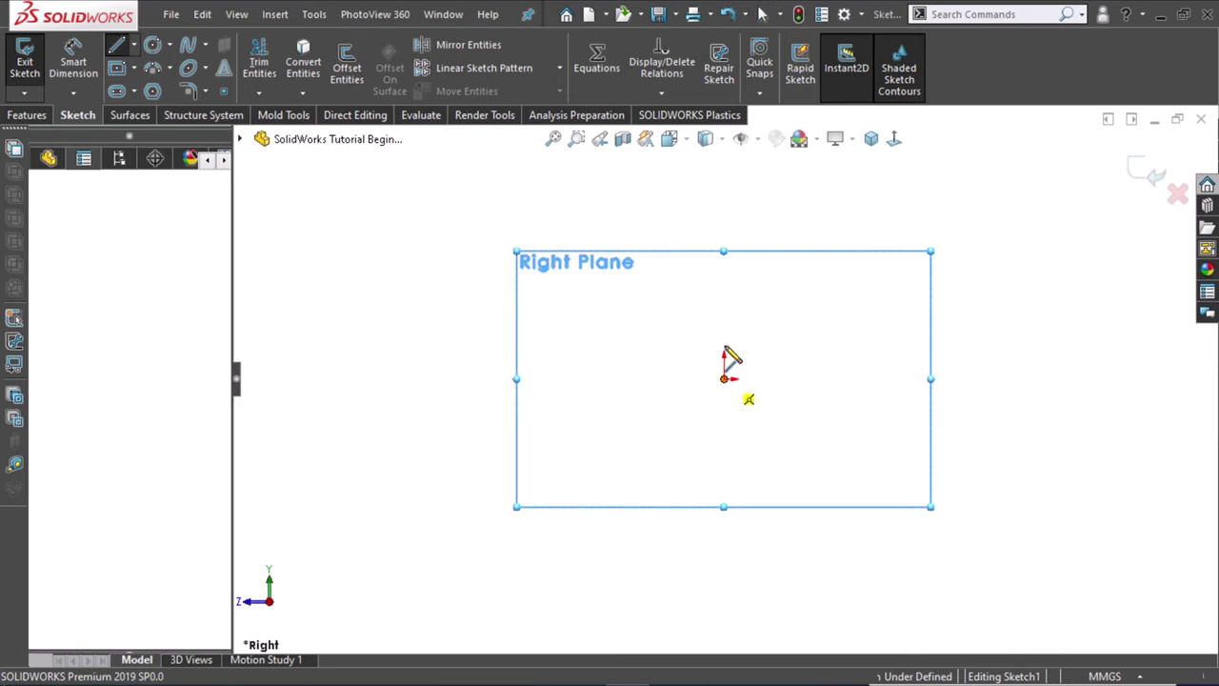
left_click(724, 346)
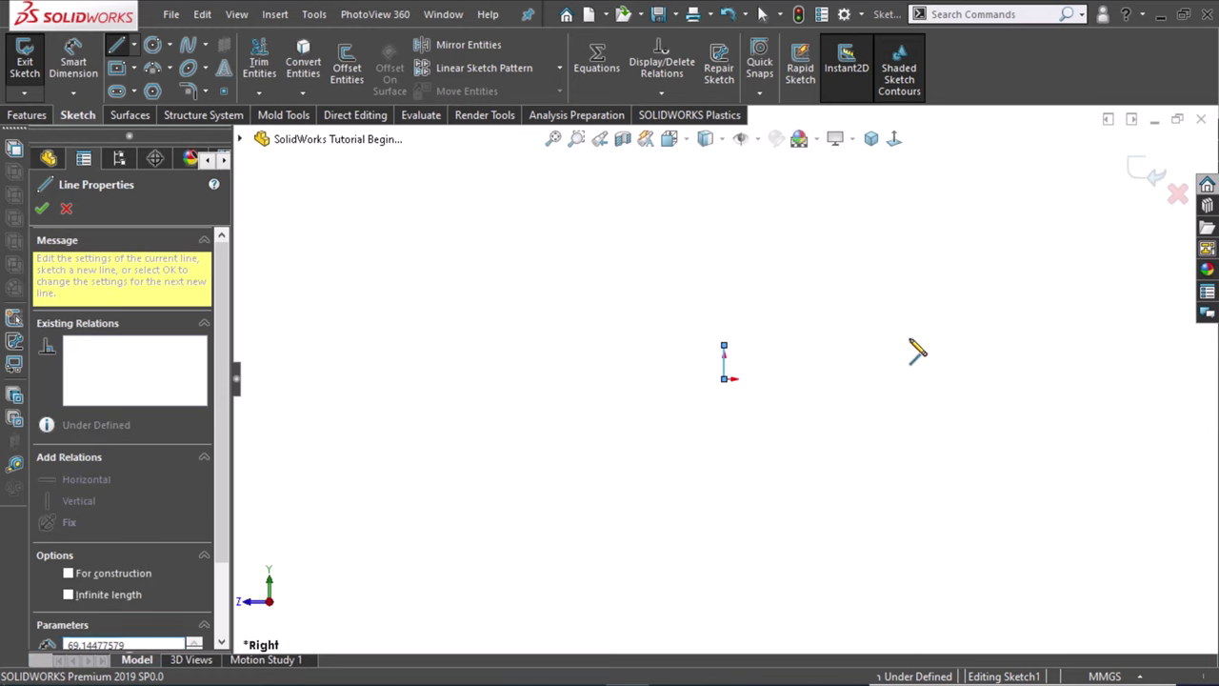
left_click(881, 345)
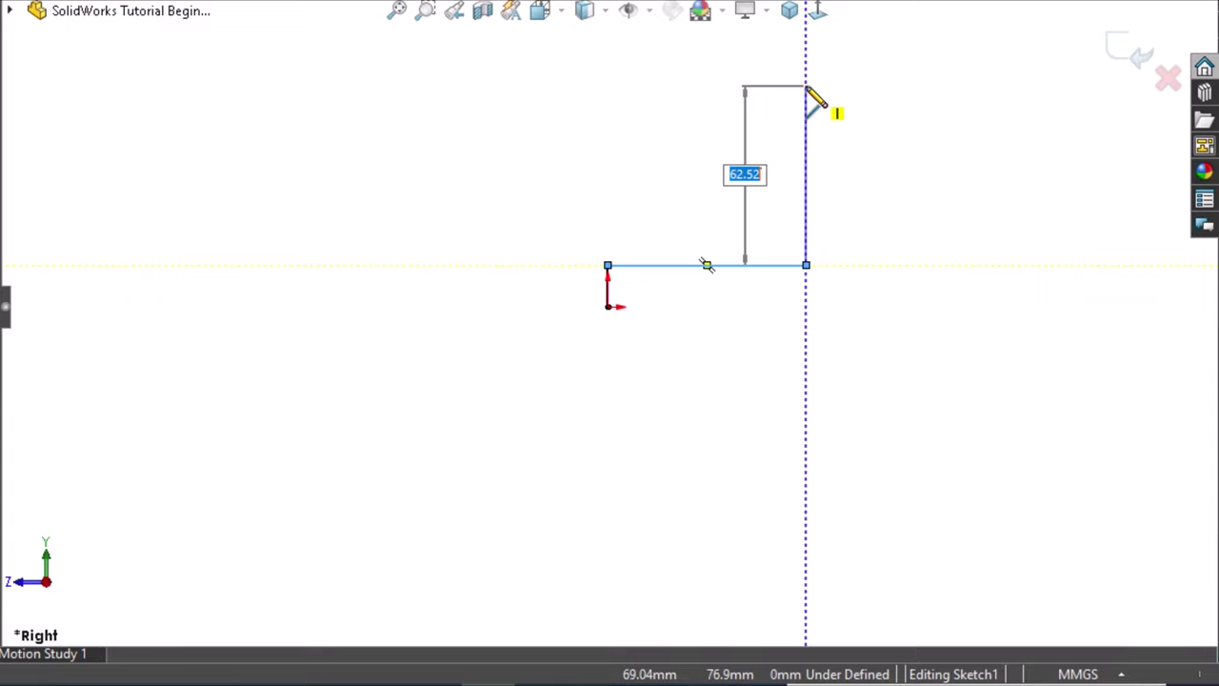
left_click(806, 87)
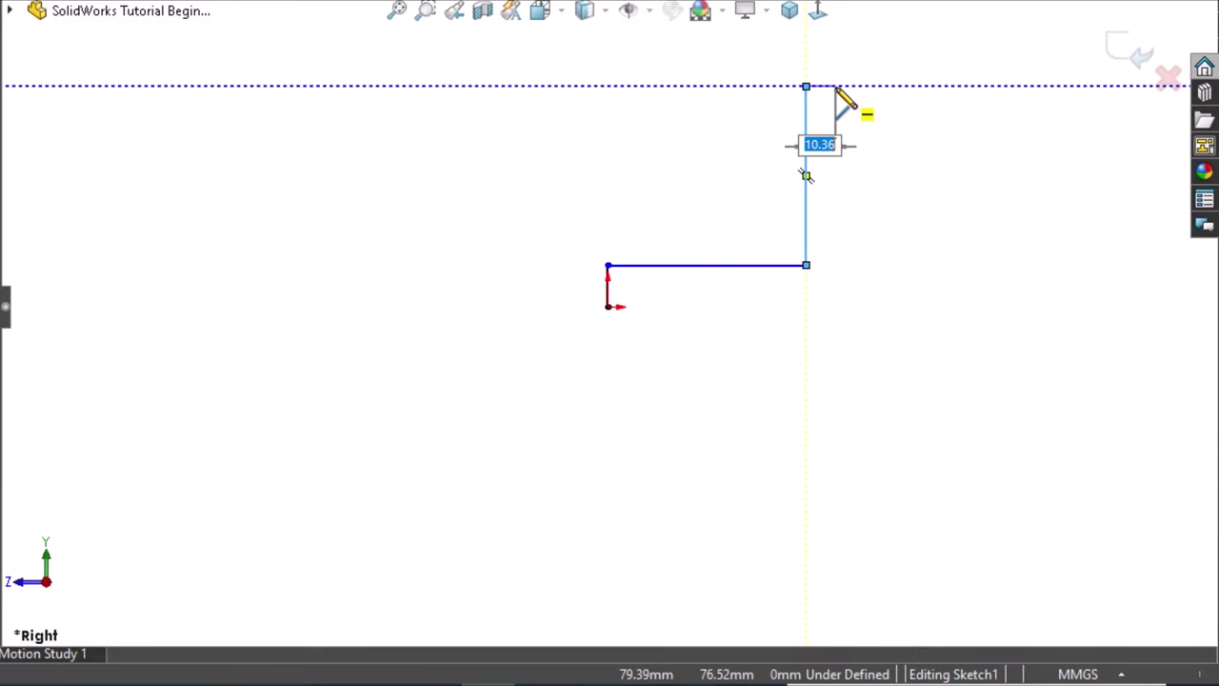
double_click(836, 87)
left_click(837, 86)
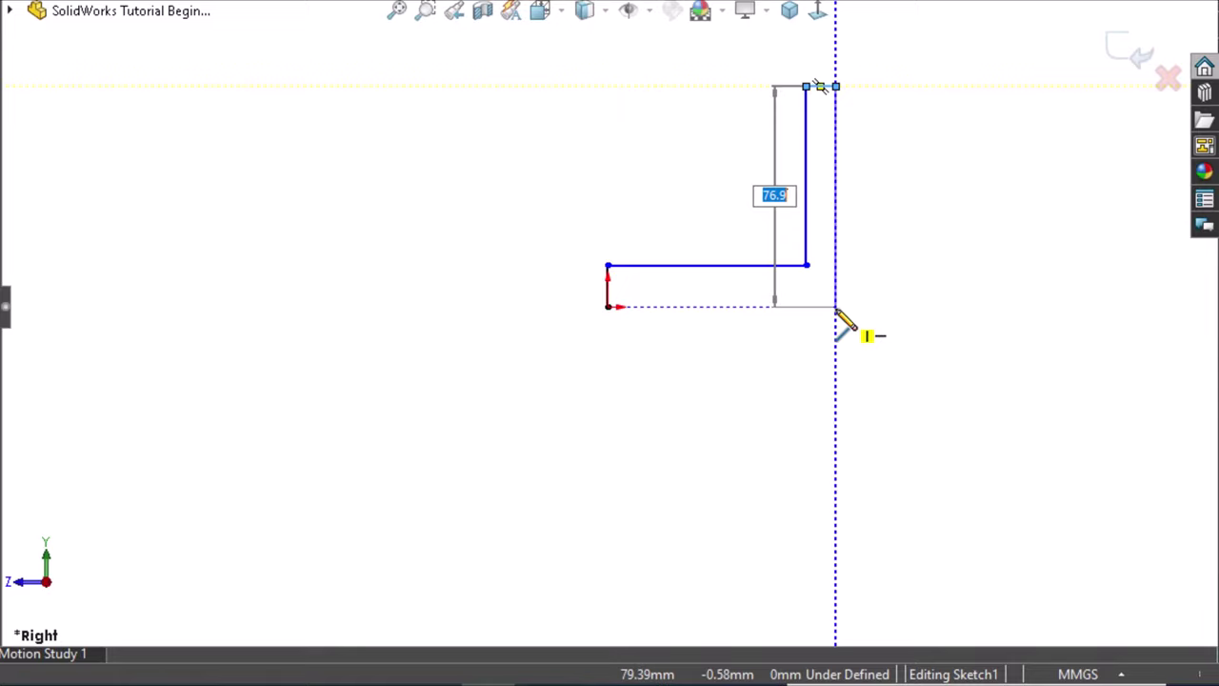
left_click(837, 306)
left_click(608, 307)
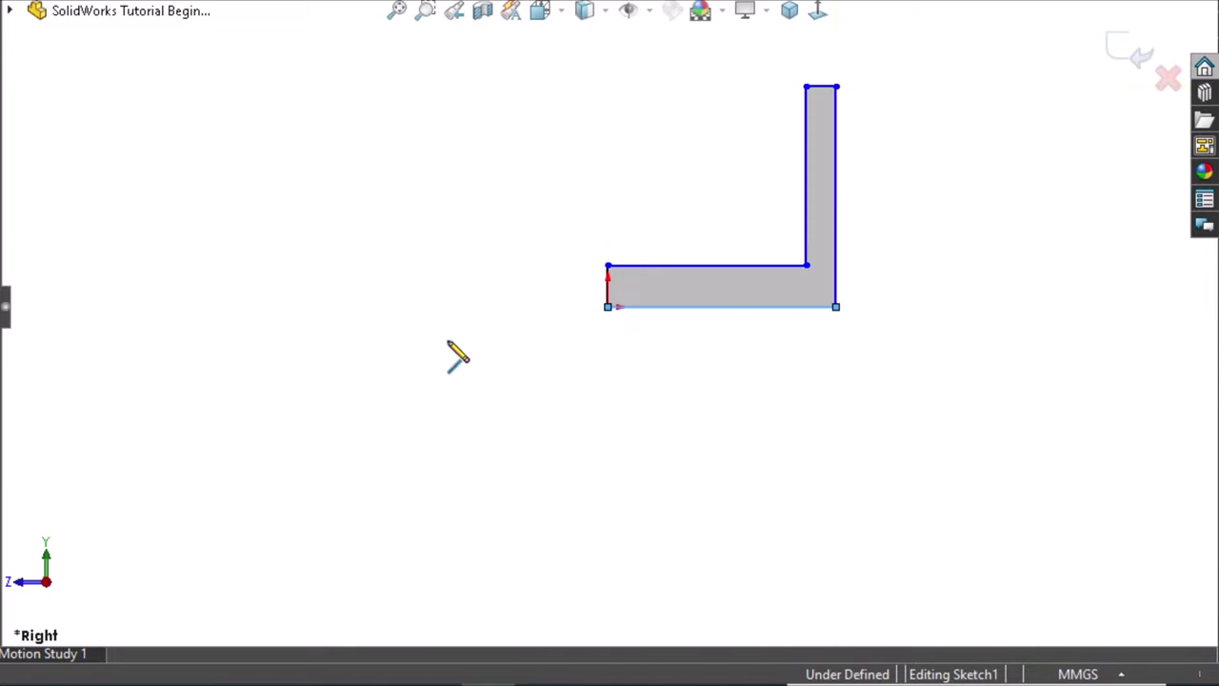
key("Escape")
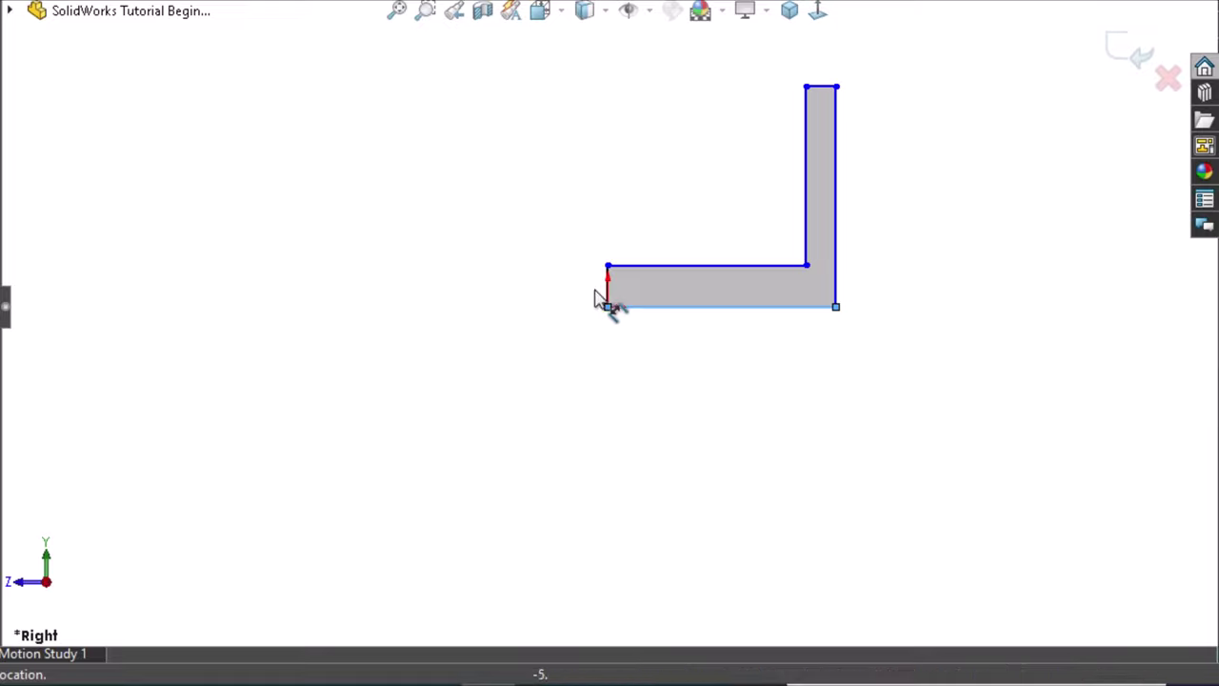
Dimension the base thickness to 7 mm and the base length to 32 mm
left_click(604, 296)
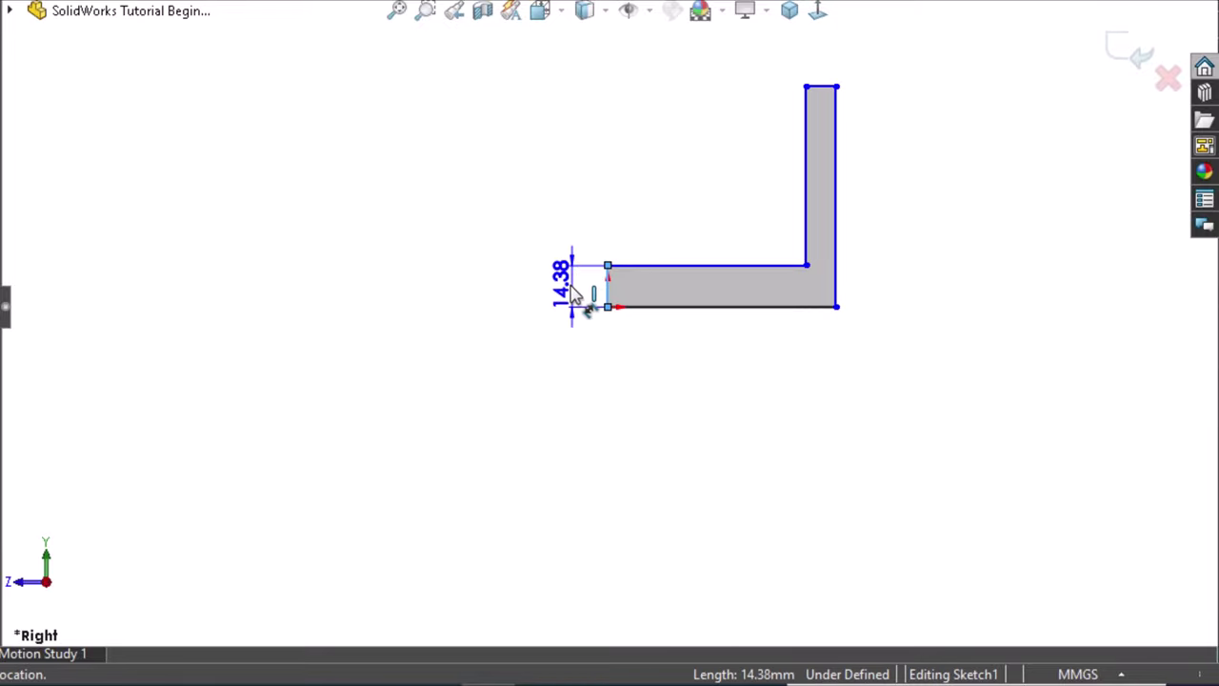
left_click(574, 296)
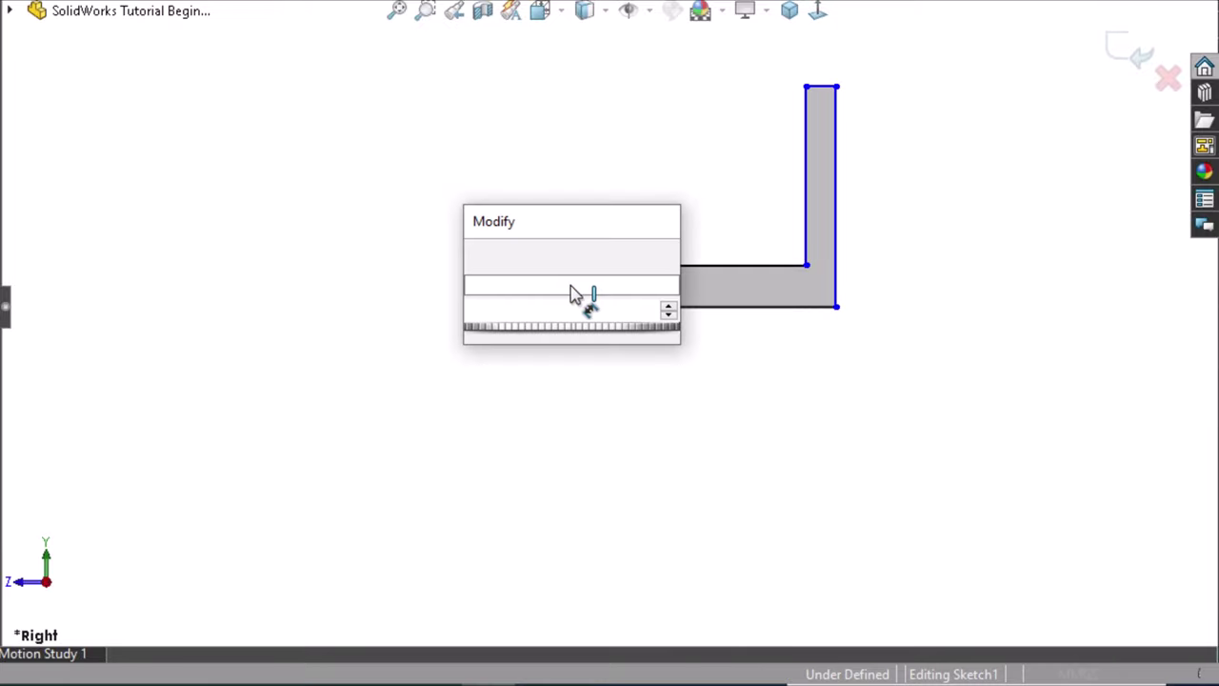
type("7")
key("Return")
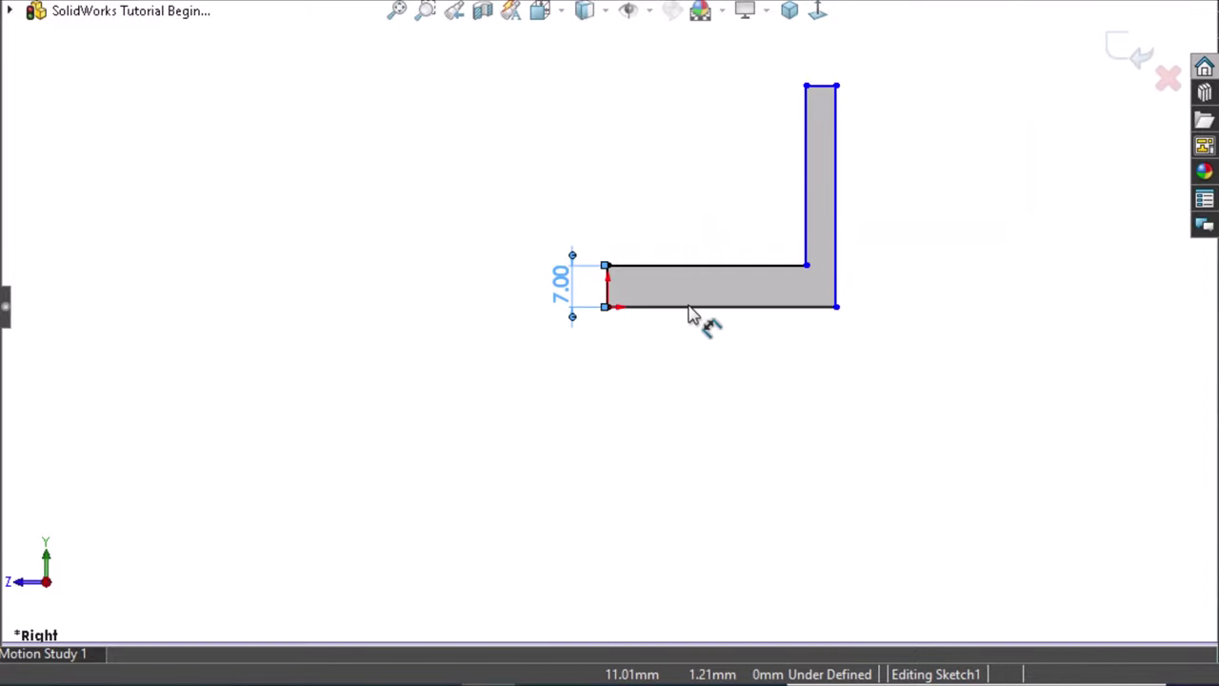
left_click(692, 308)
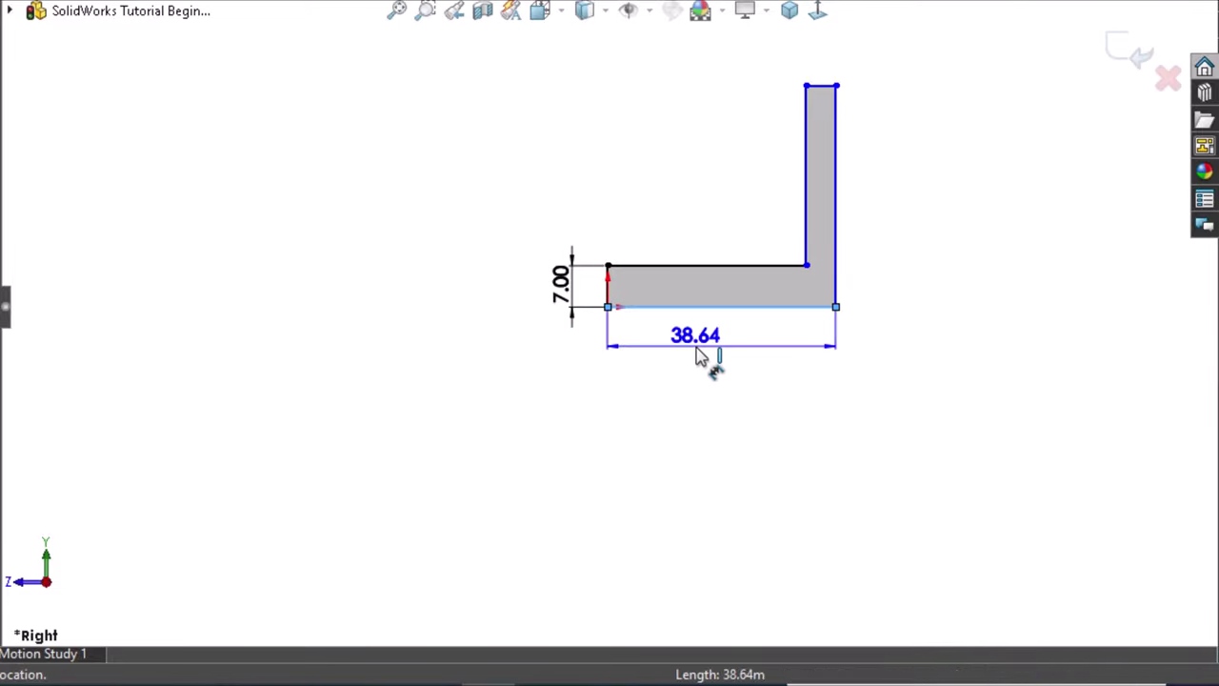
left_click(700, 355)
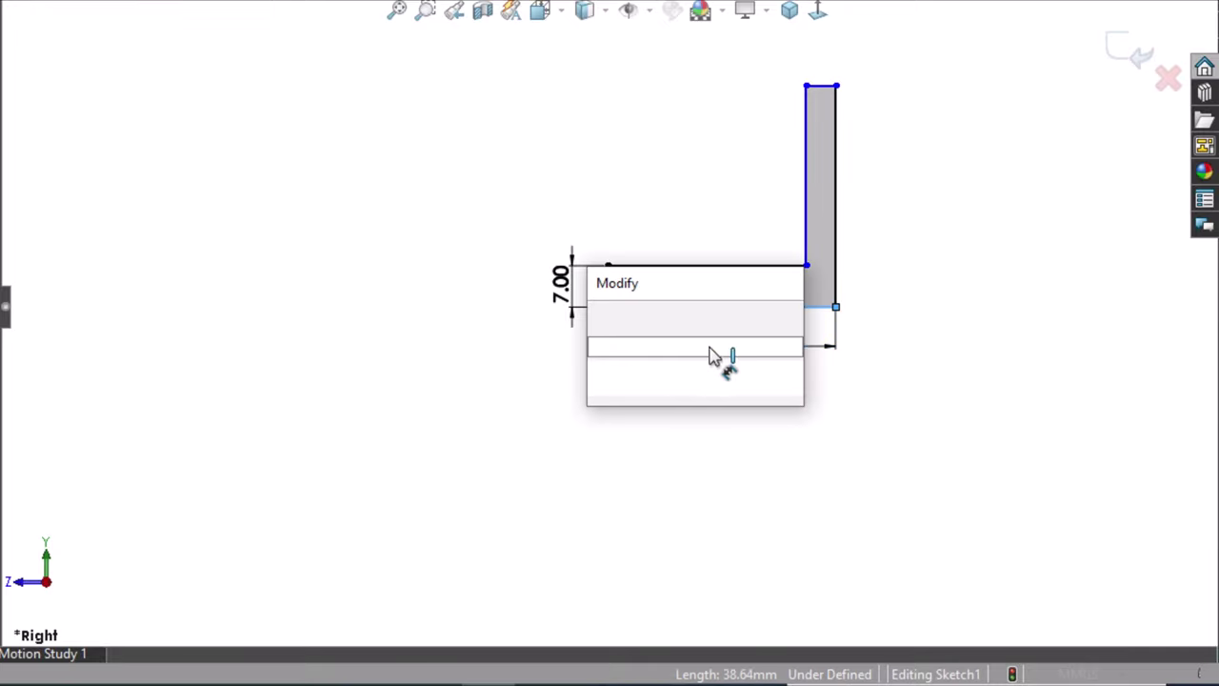
type("32")
key("Return")
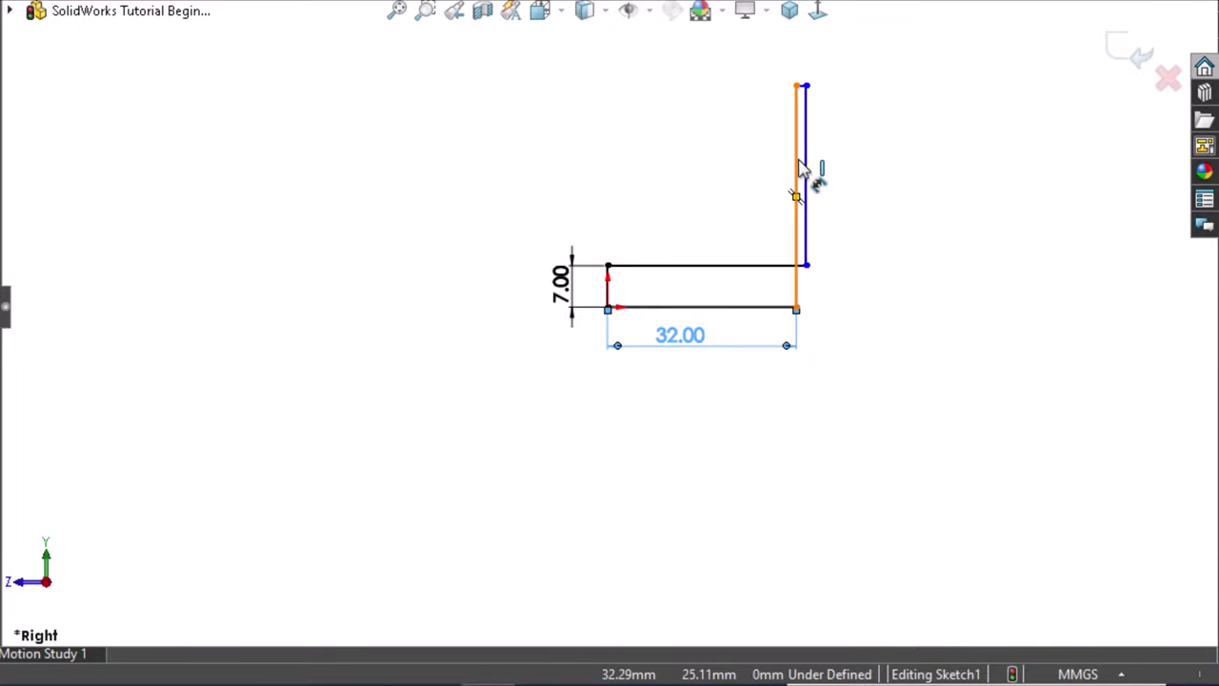
Dimension the overall height to 50 mm and the upright thickness to 7 mm
left_click(842, 170)
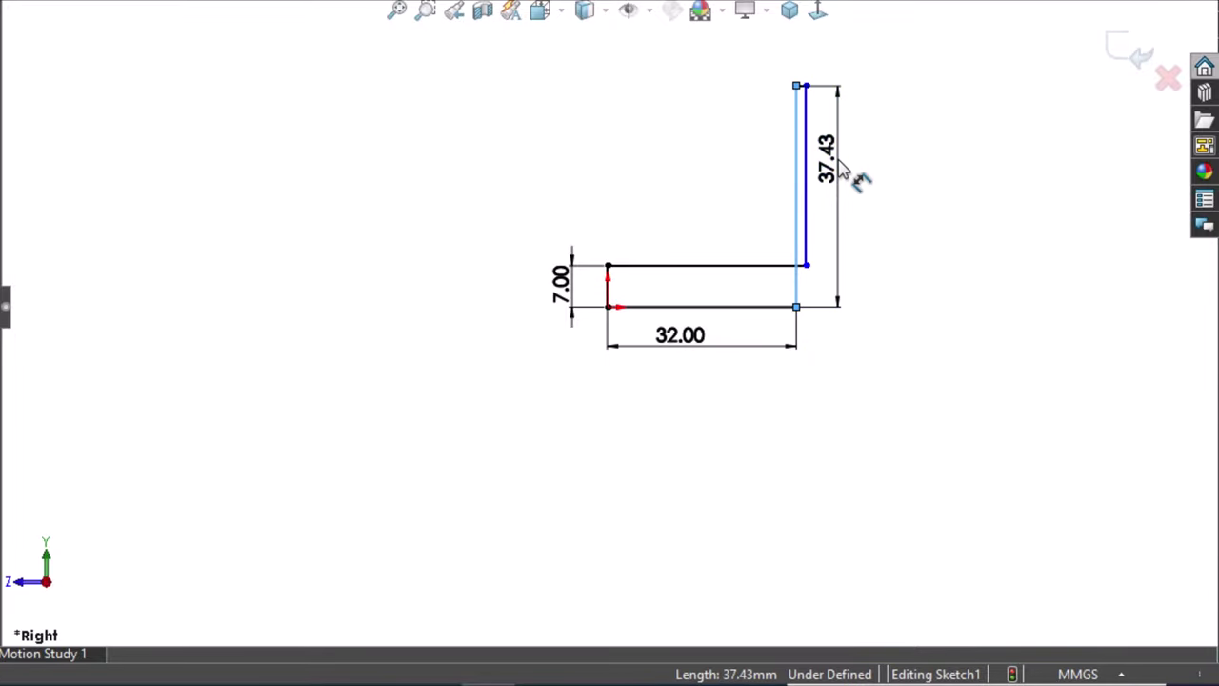
left_click(841, 168)
type("50")
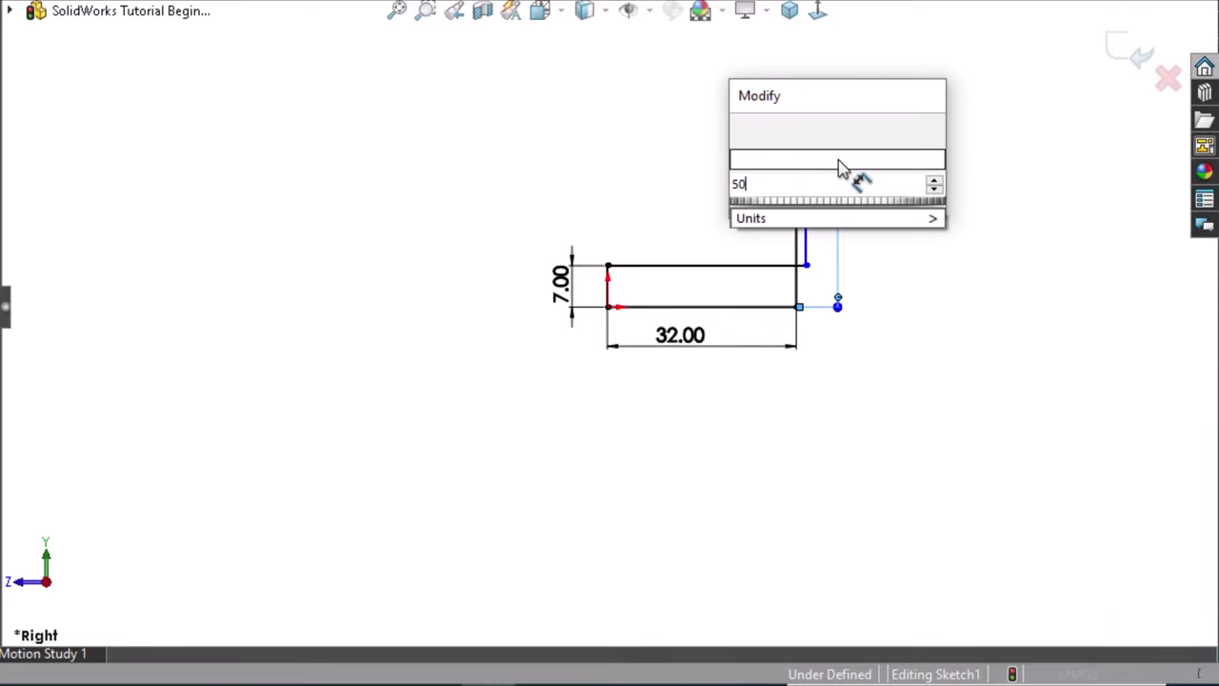
key("Return")
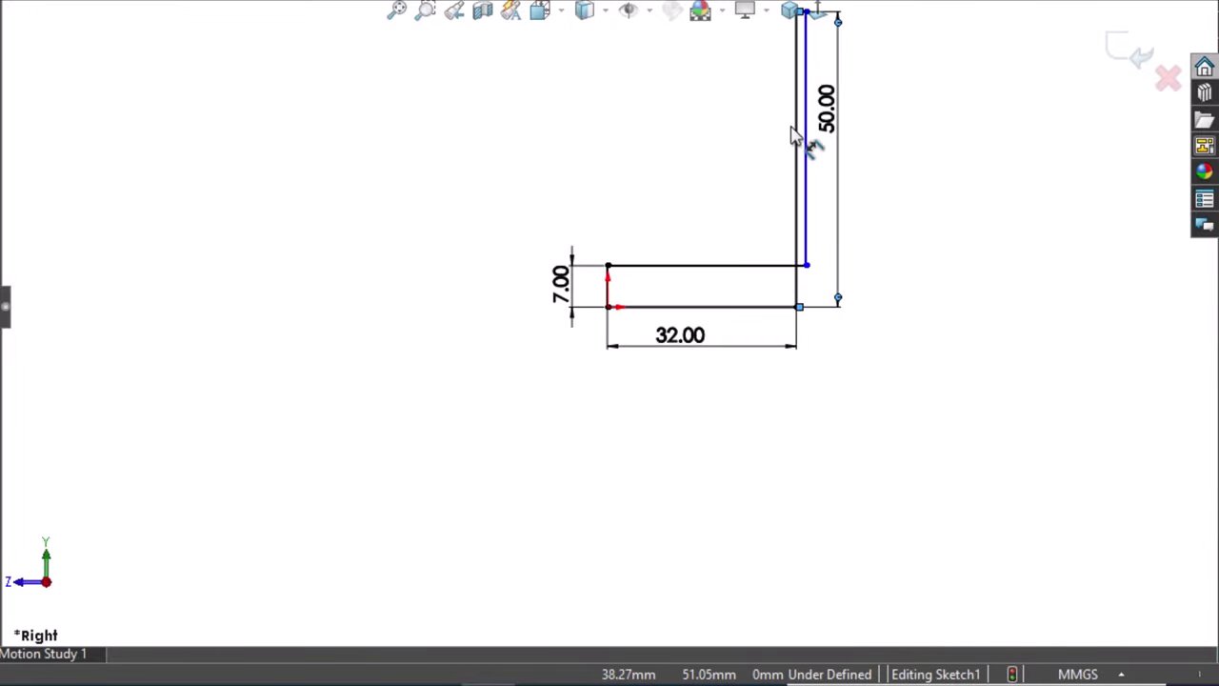
left_click_drag(771, 273, 760, 267)
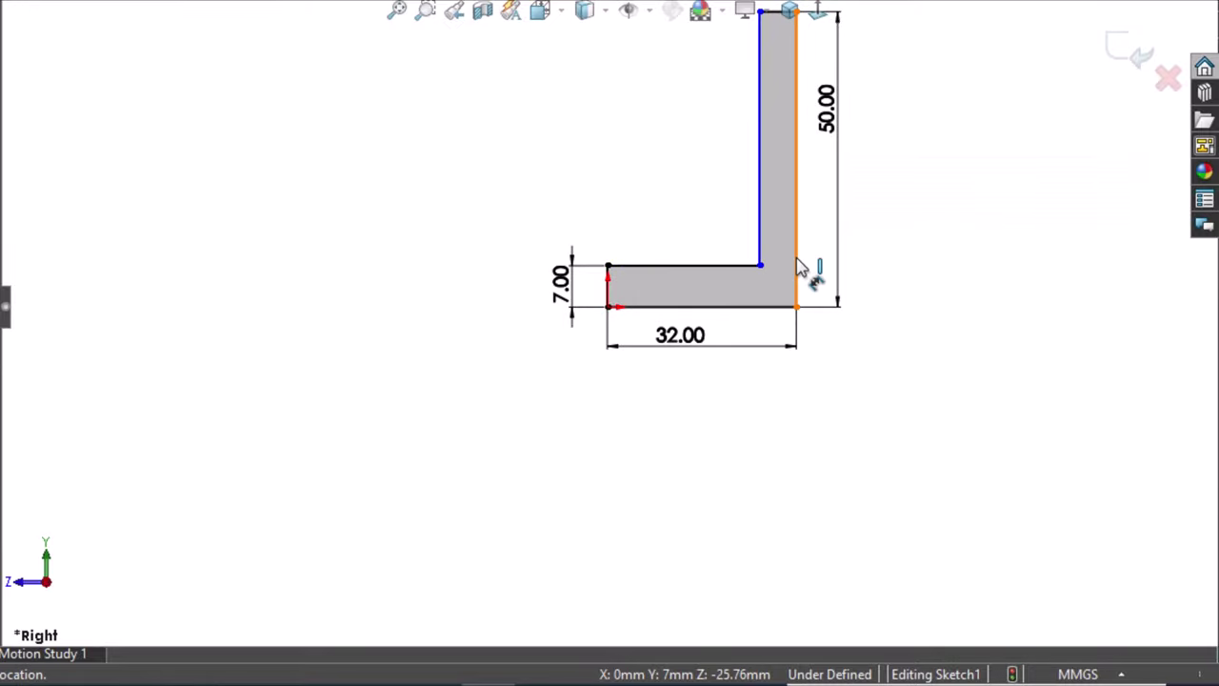
left_click(760, 250)
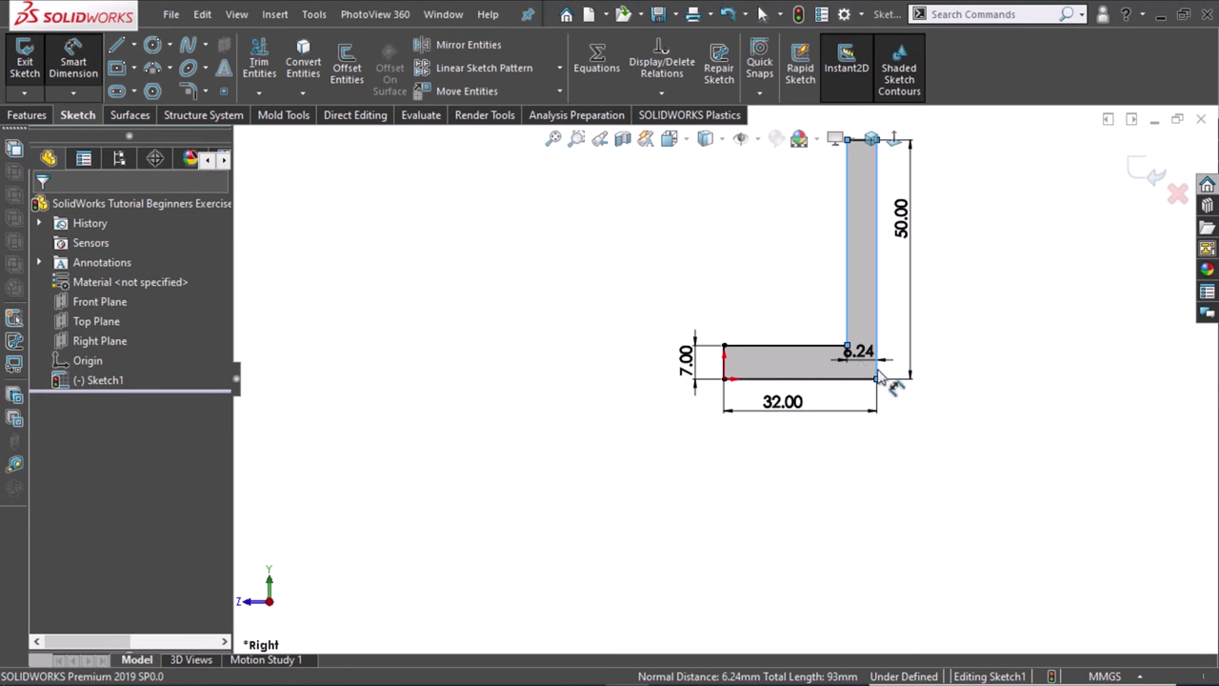
left_click(877, 377)
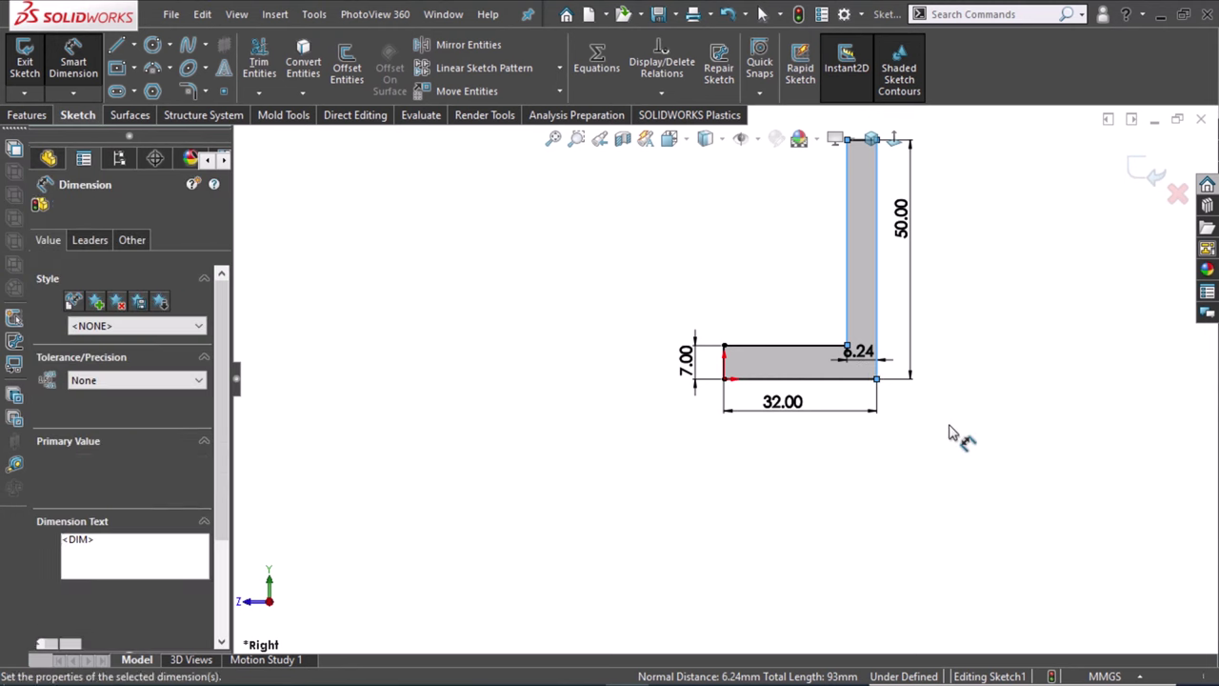
type("7")
key("Return")
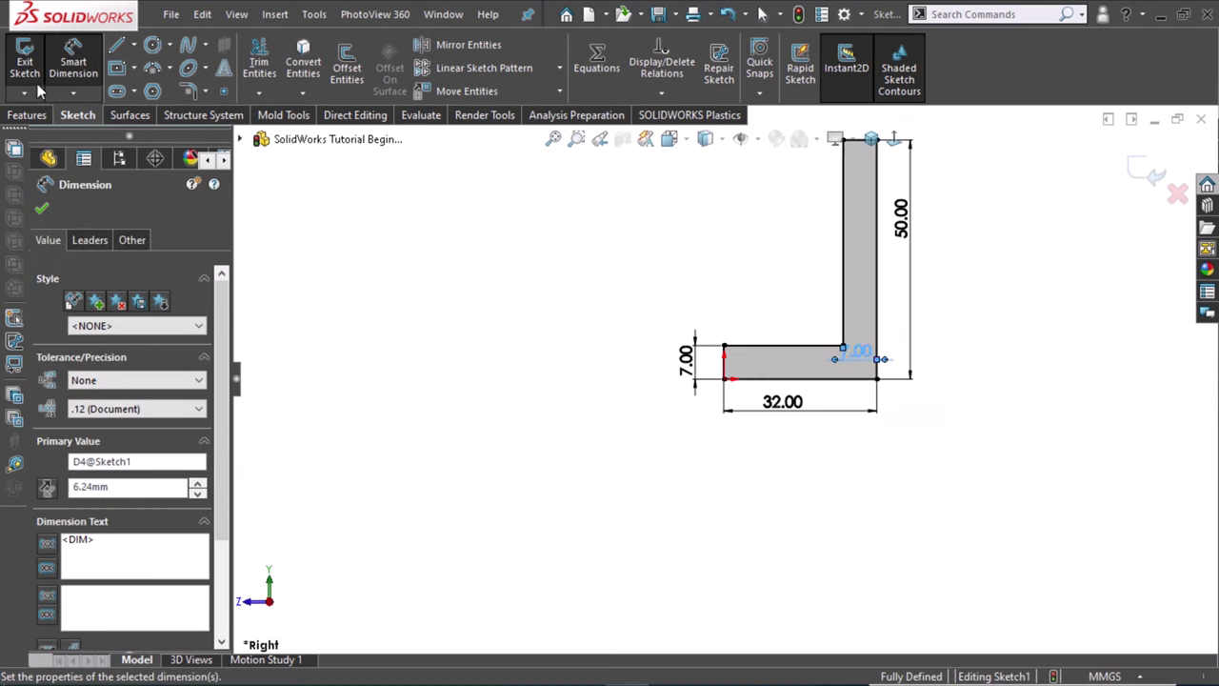
Extrude the L sketch into Boss-Extrude1, then change it to a 40 mm Mid Plane extrusion
left_click(29, 114)
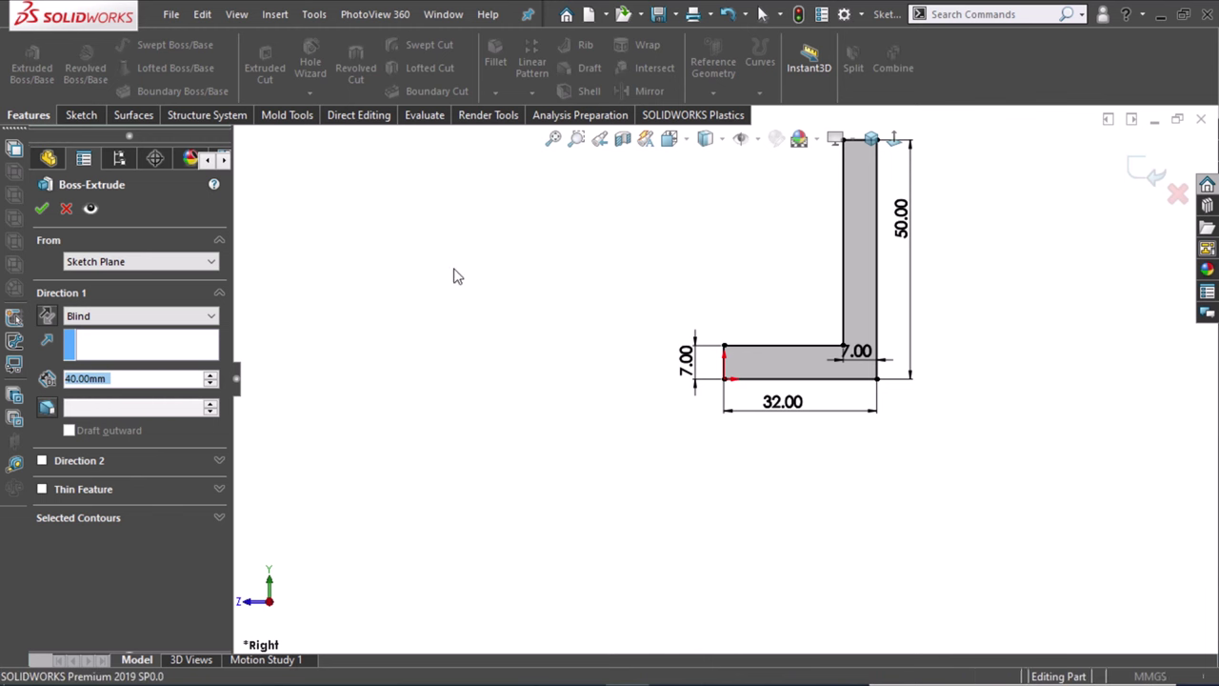
key("Return")
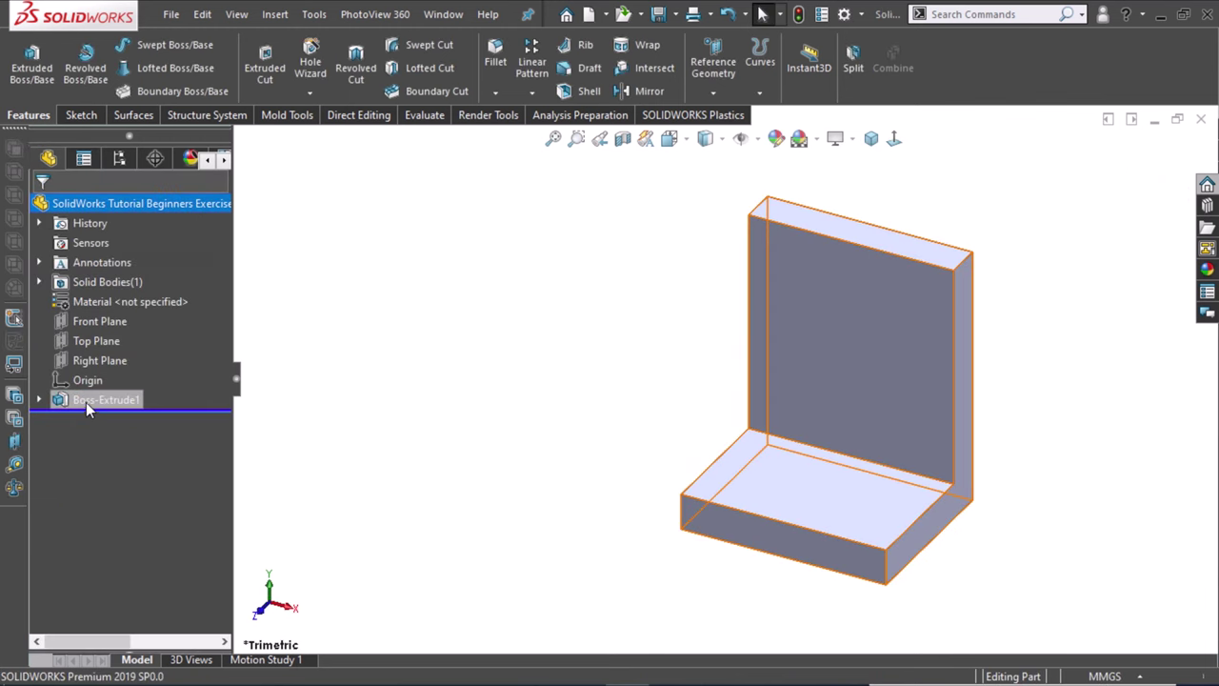
left_click(86, 402)
left_click(109, 350)
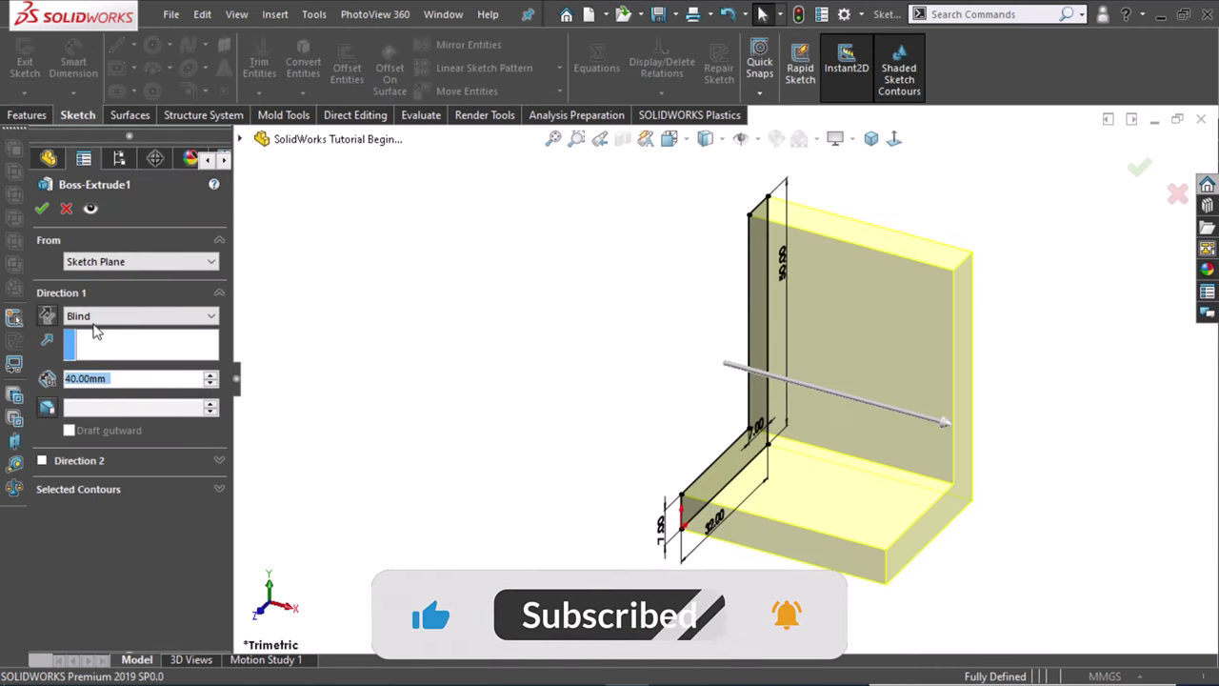
left_click(153, 317)
left_click(119, 391)
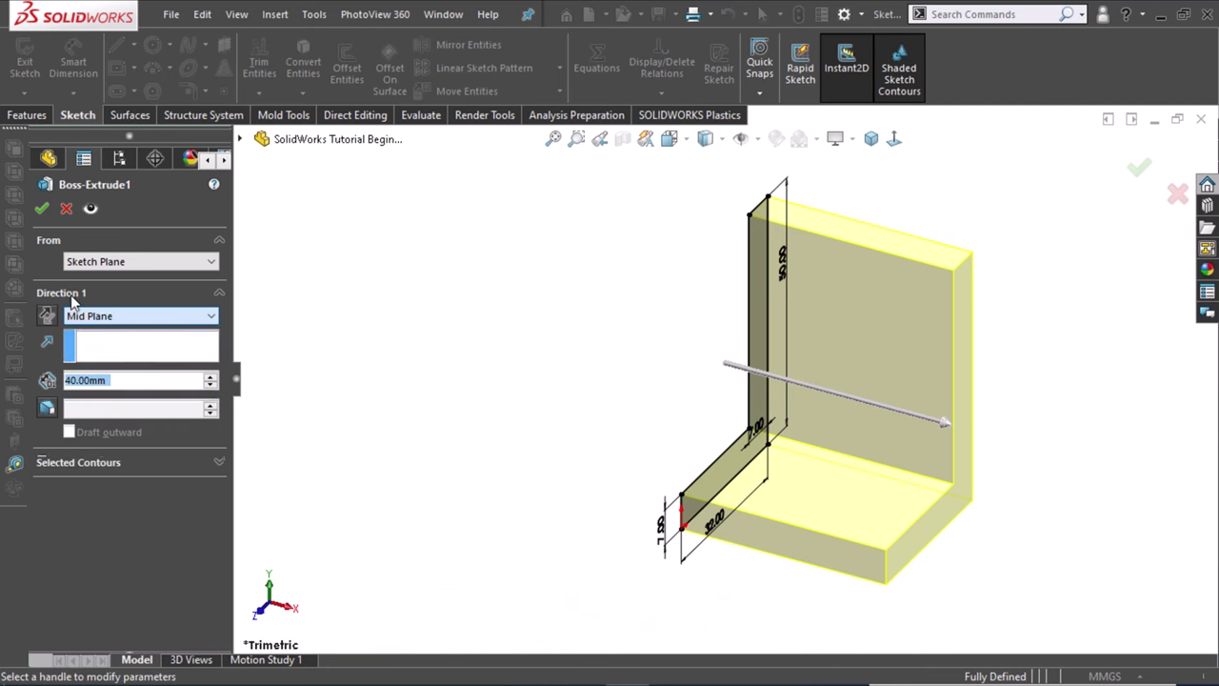
key("Return")
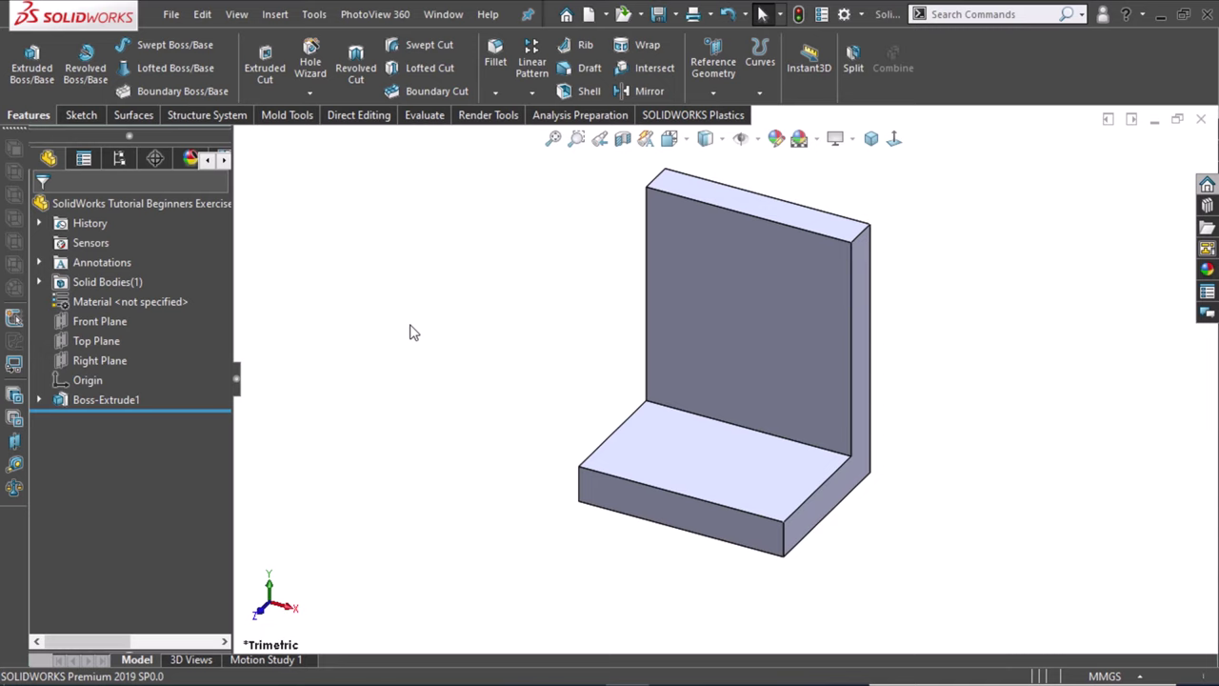
Start Sketch2 on the bracket's L-shaped side face and view it straight on
mouse_move(433, 441)
middle_mouse_down()
mouse_move(479, 403)
mouse_move(543, 435)
middle_mouse_up()
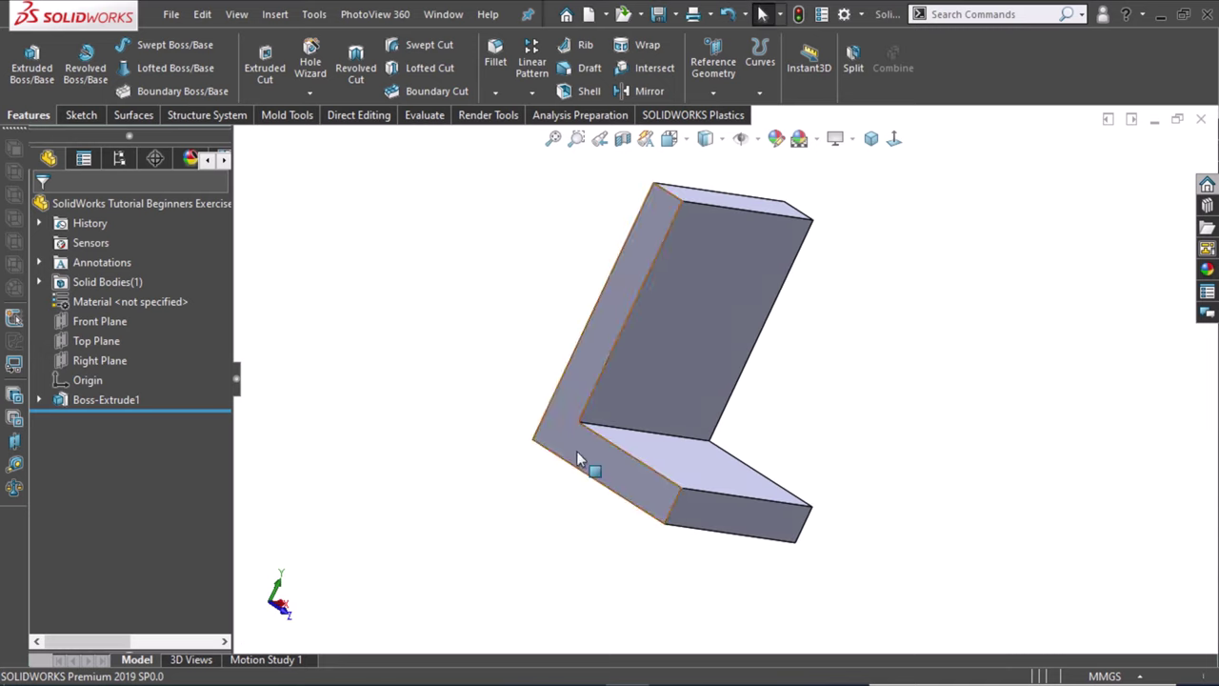
left_click(590, 461)
left_click(654, 400)
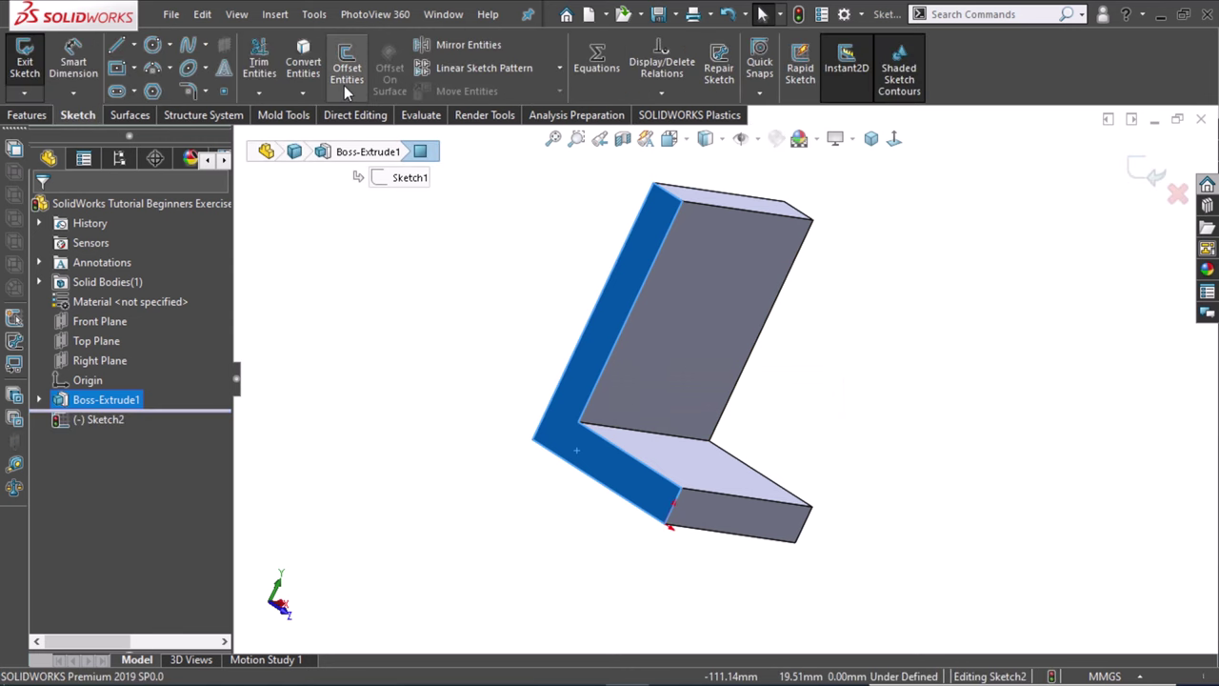
left_click(893, 138)
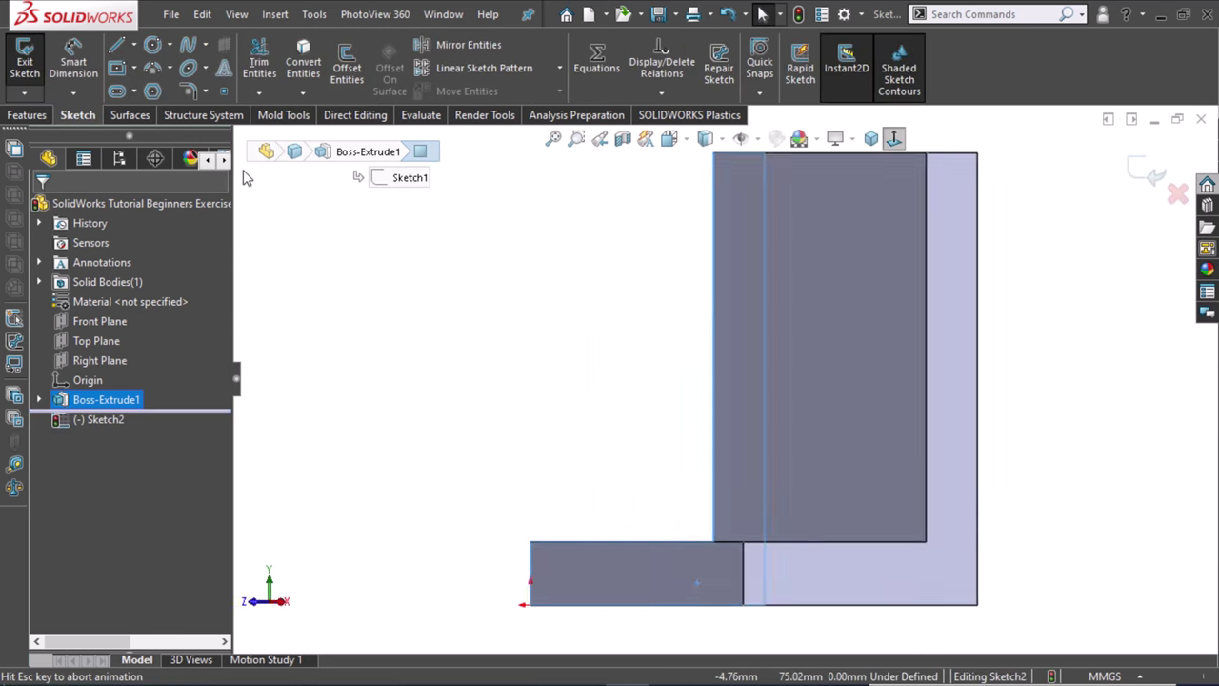
left_click(893, 139)
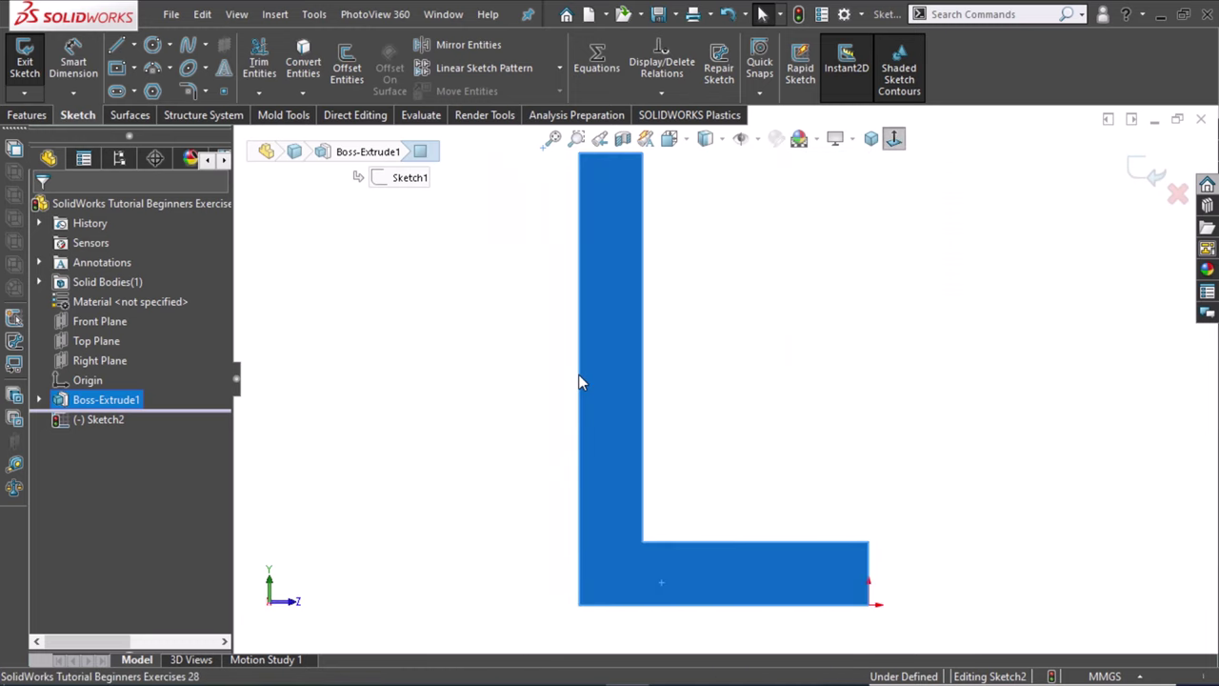
left_click(116, 45)
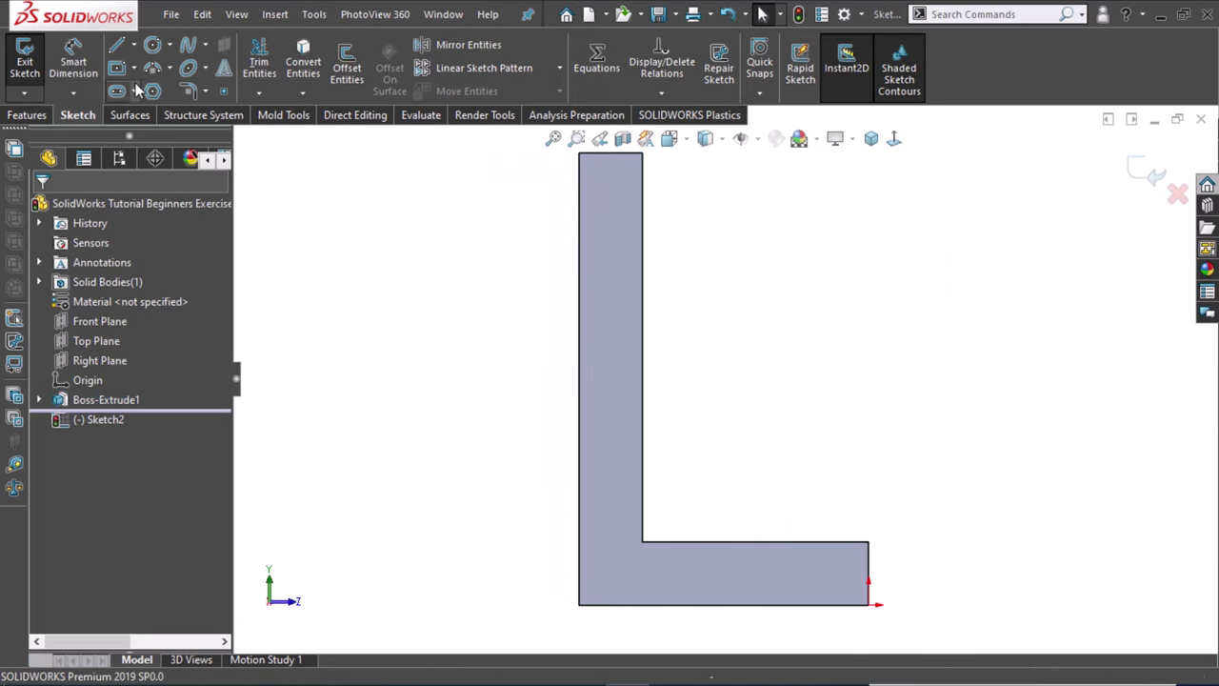
Draw a closed triangle in the inner corner, with a diagonal joining upright and base
left_click(660, 428)
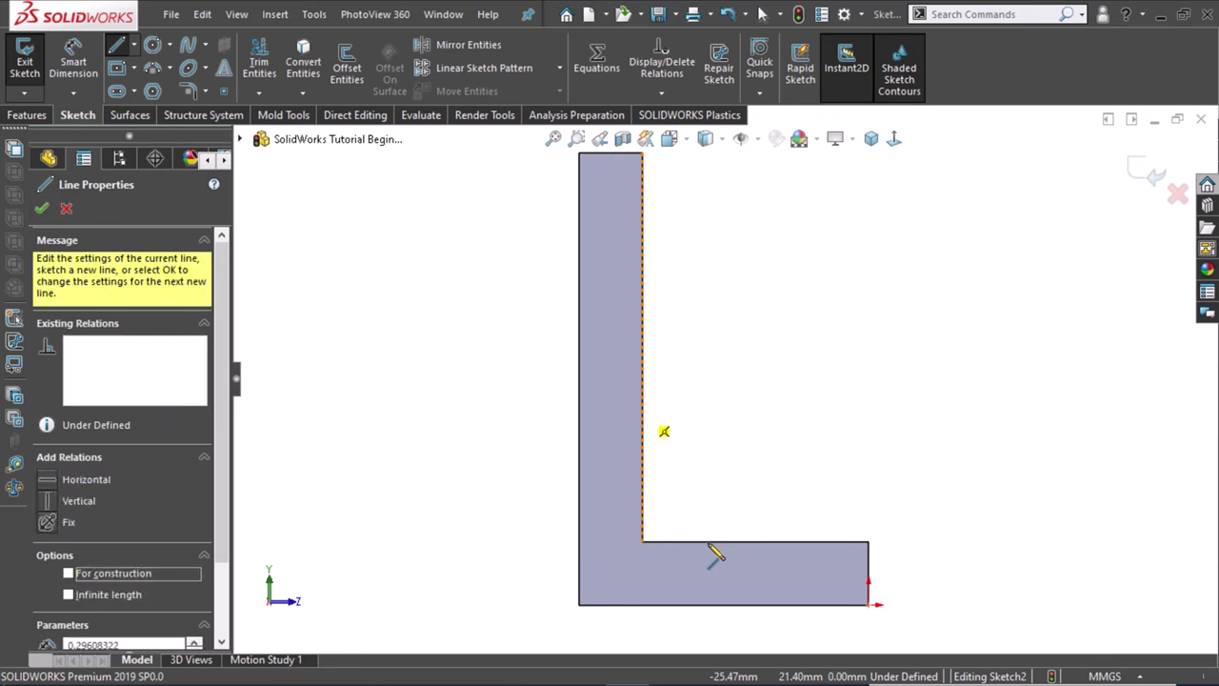
left_click(708, 541)
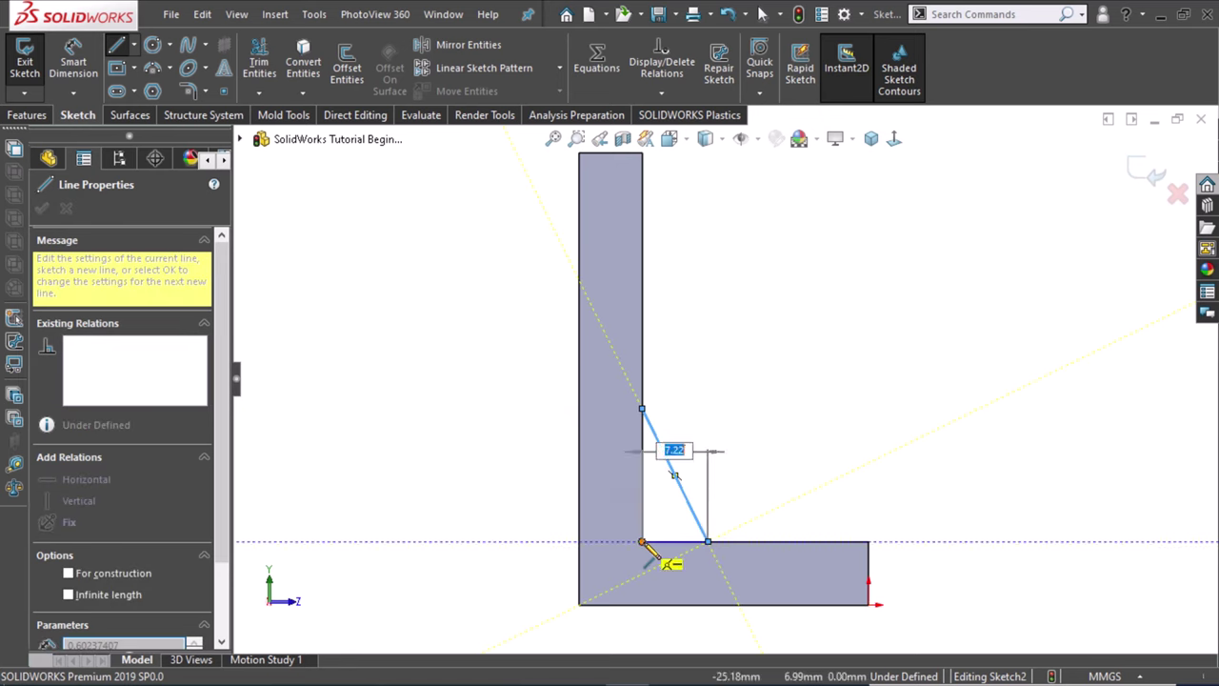
left_click(642, 541)
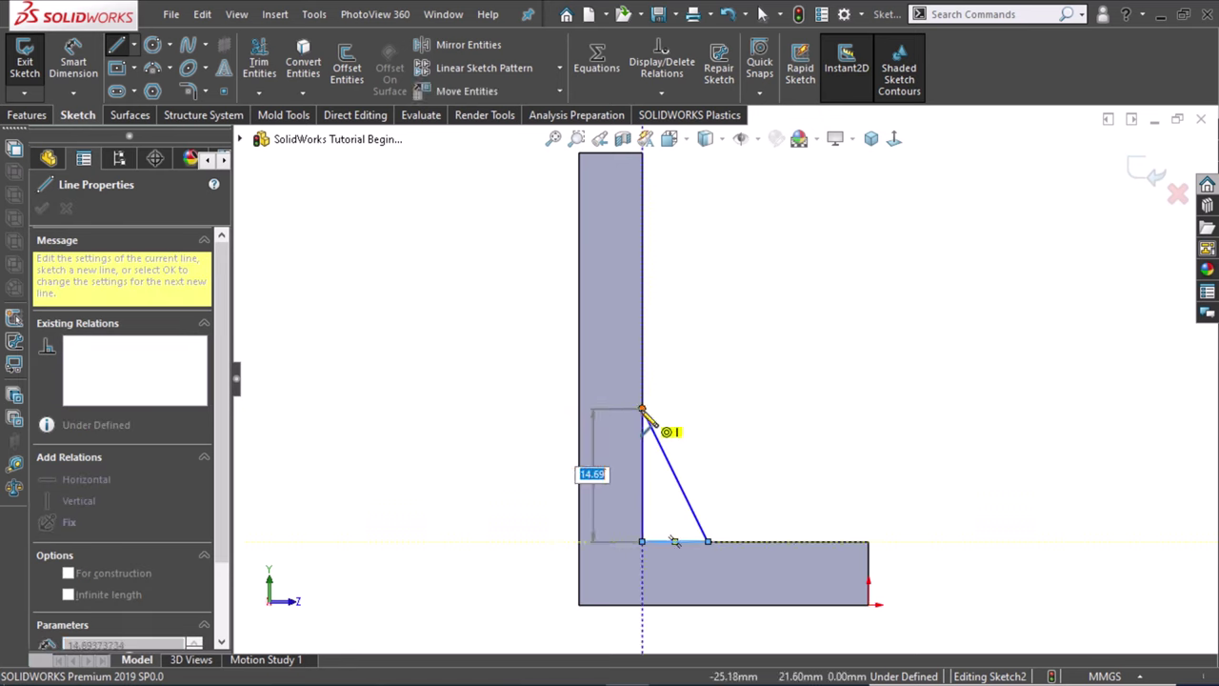
left_click(643, 409)
right_click_drag(436, 333, 429, 298)
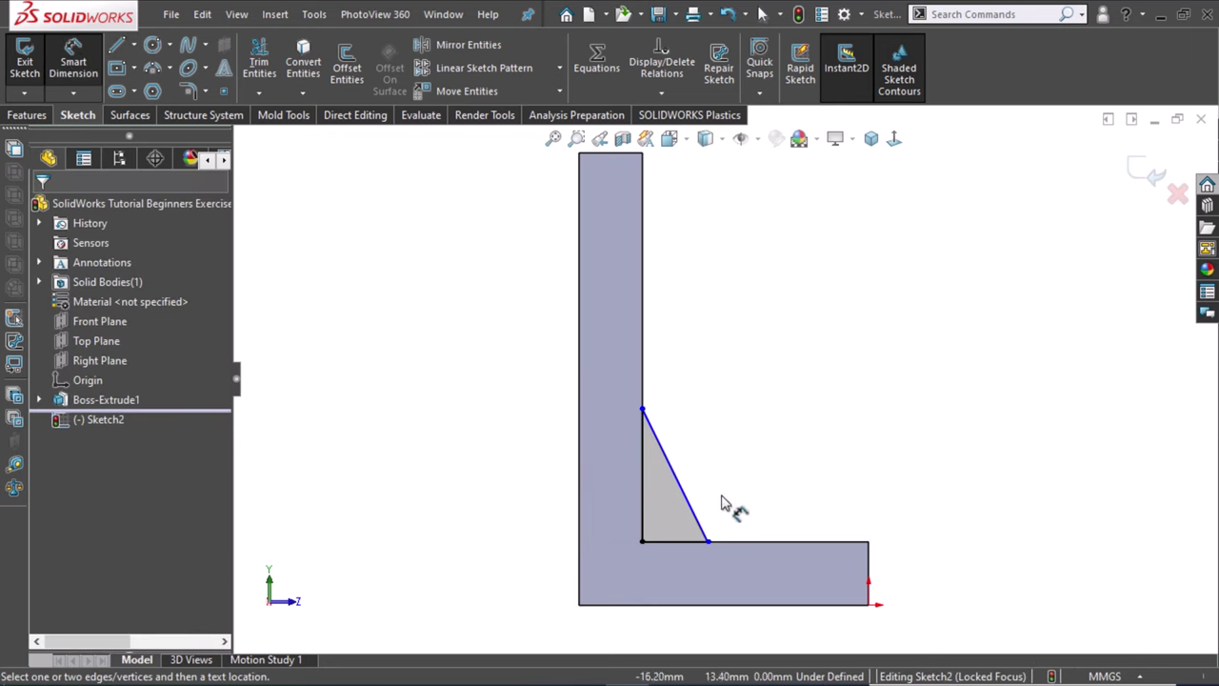
Dimension the triangle's base leg to 20 mm and its base-to-hypotenuse angle to 45°
left_click(697, 547)
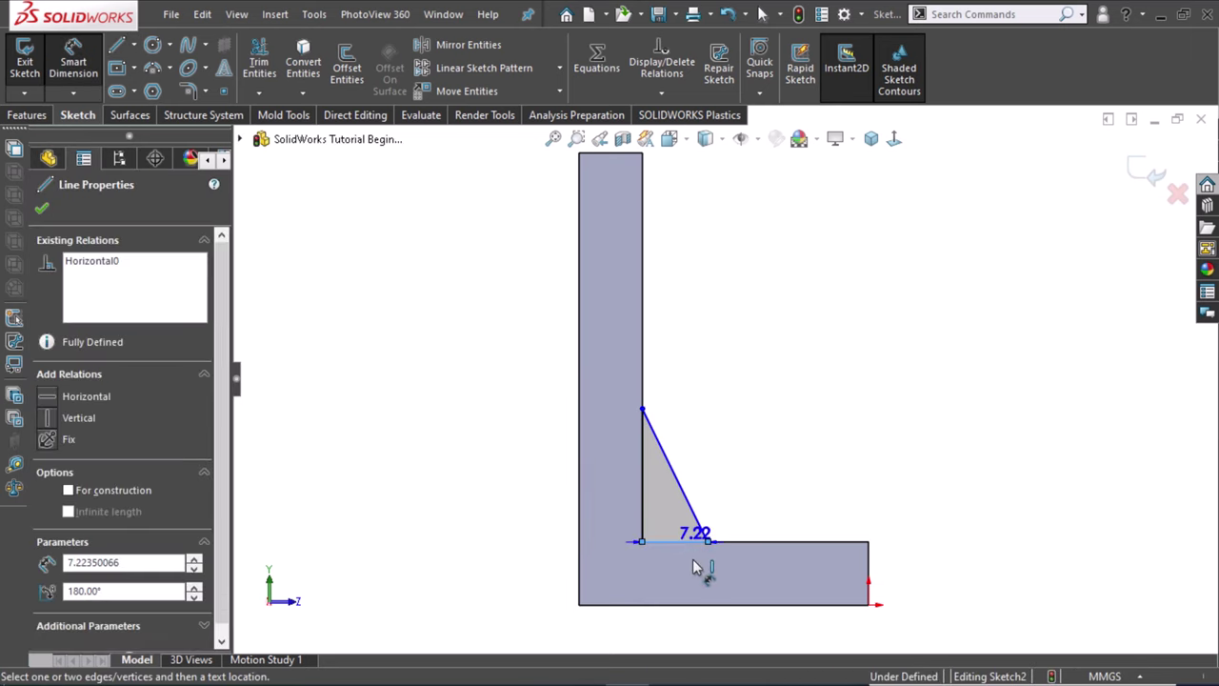
left_click(696, 569)
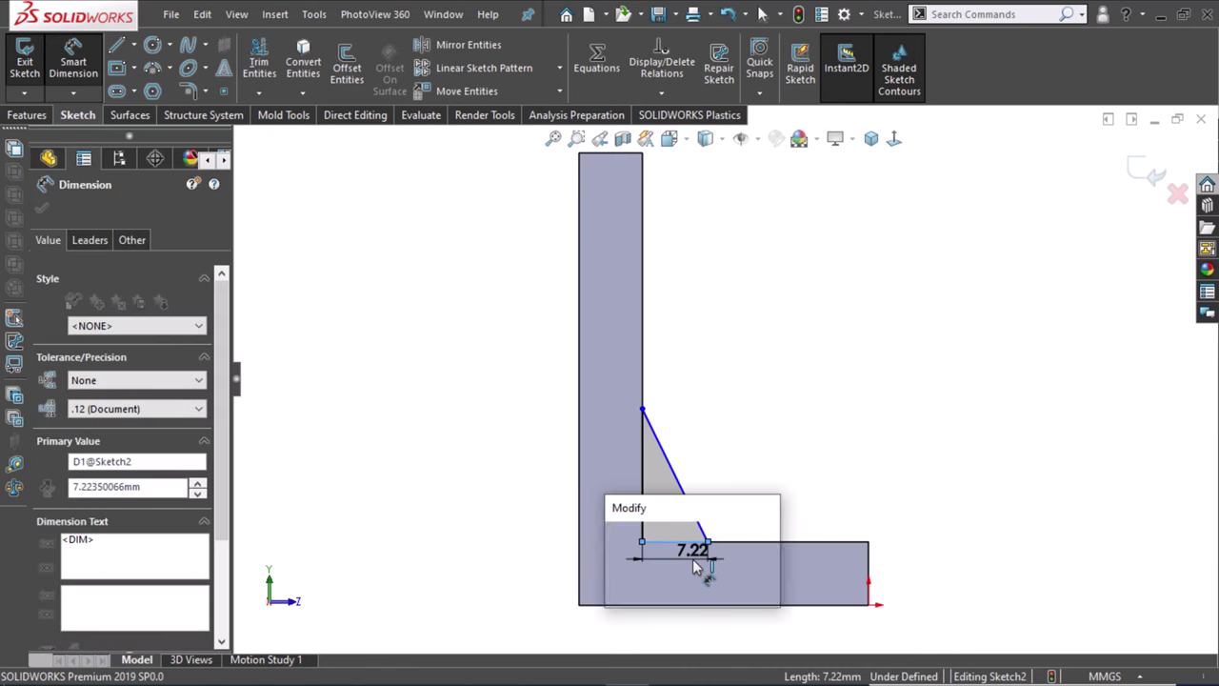
type("20")
key("Return")
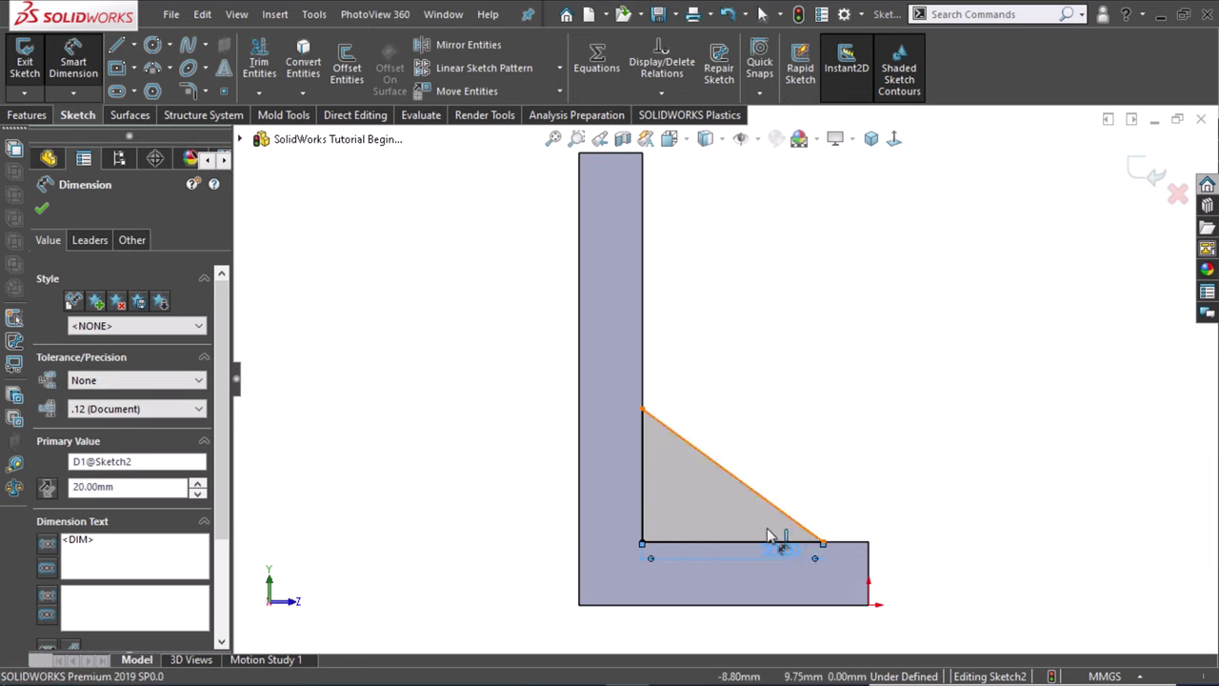
left_click(734, 543)
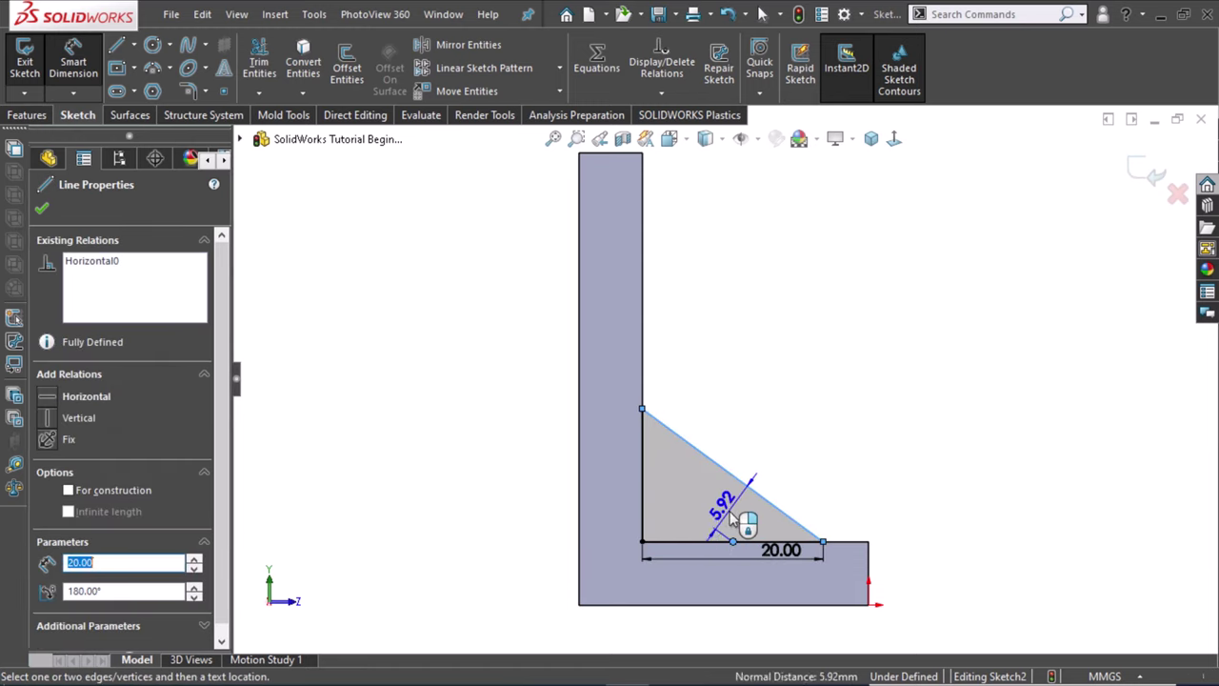
left_click(727, 513)
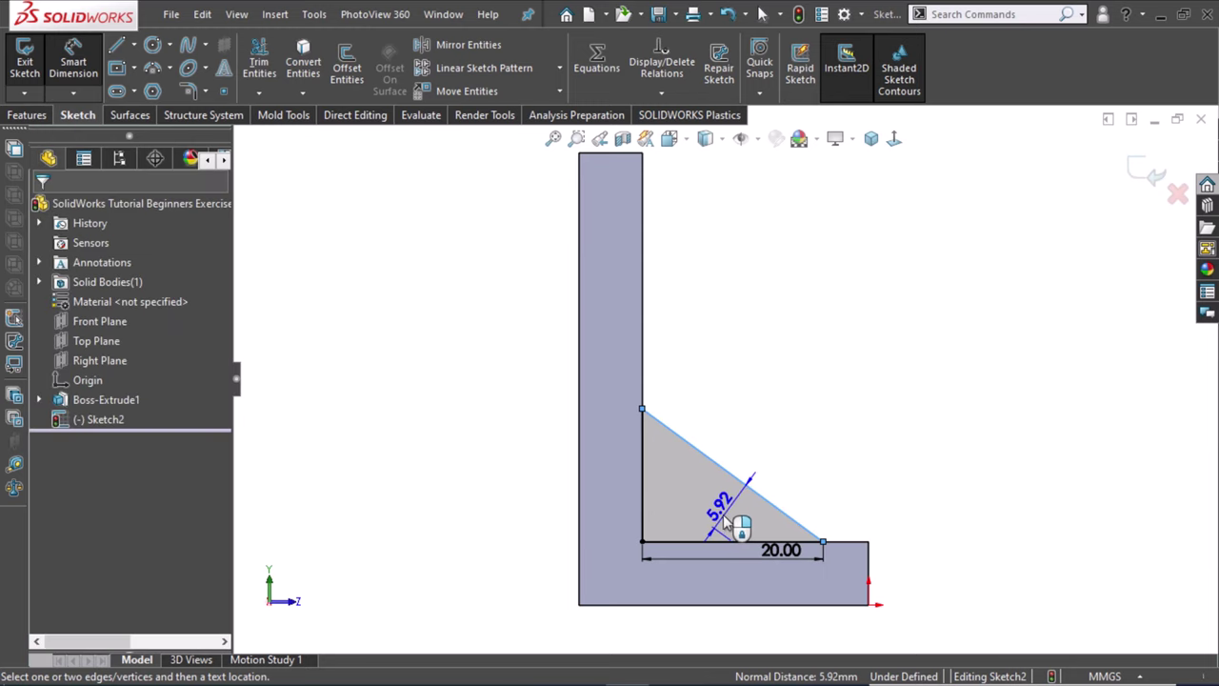
left_click(729, 541)
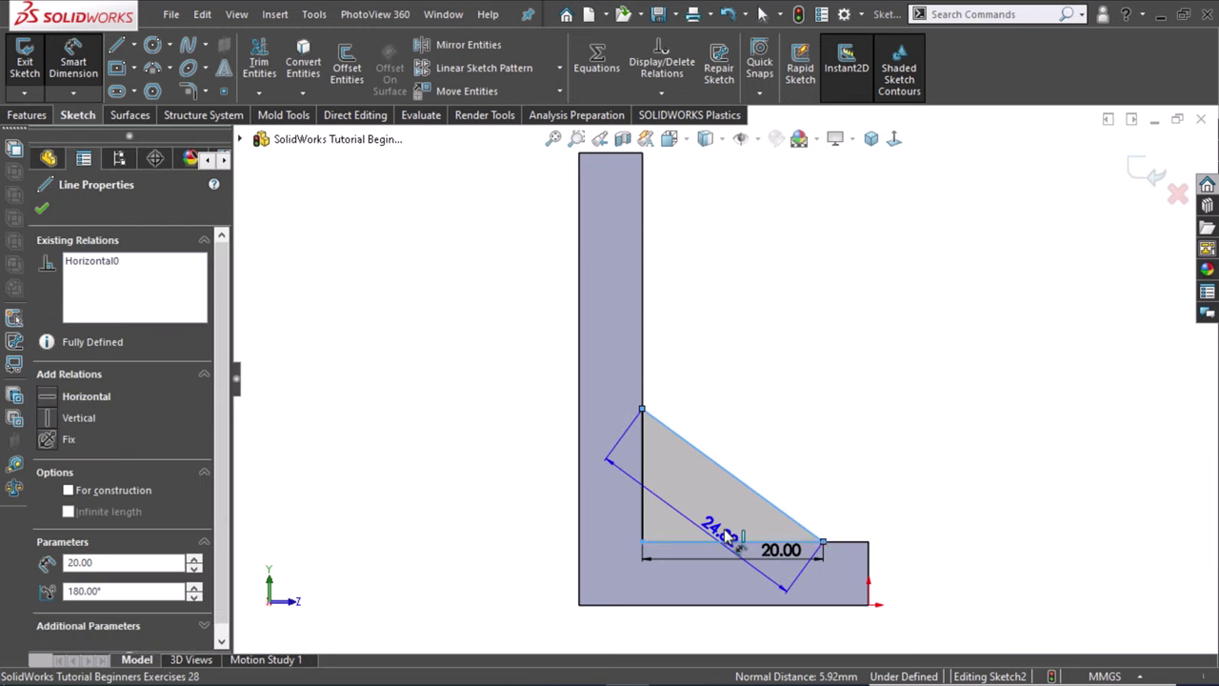
left_click(726, 538)
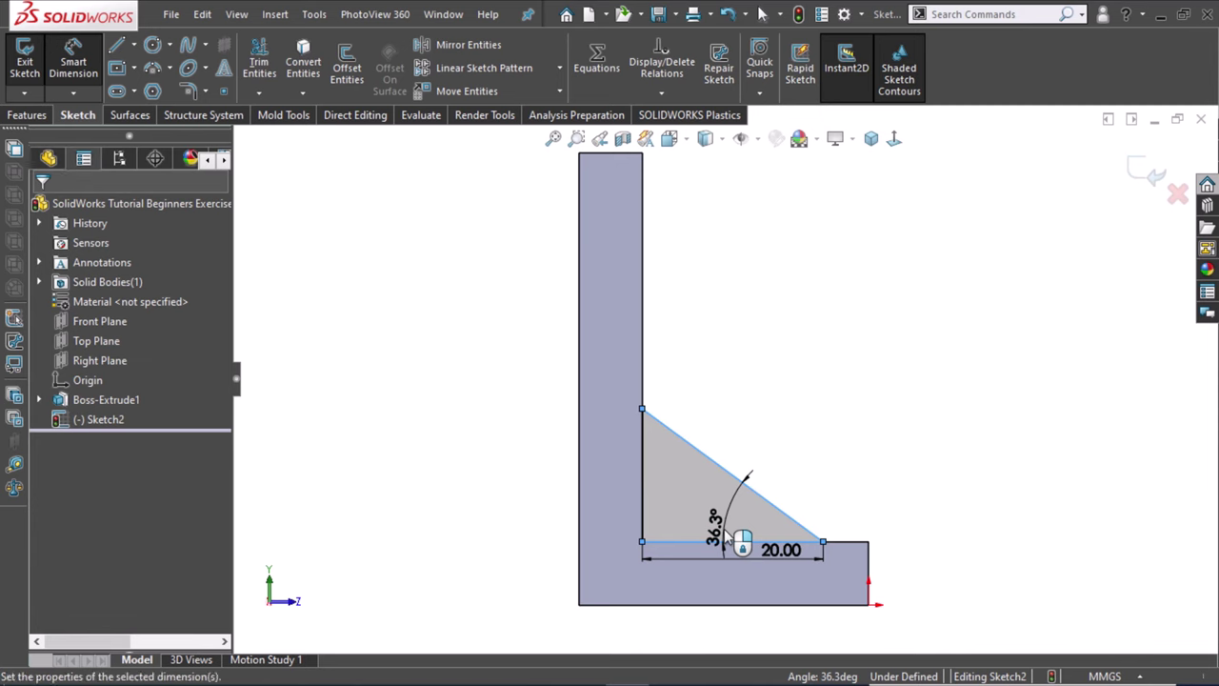
type("45")
key("Return")
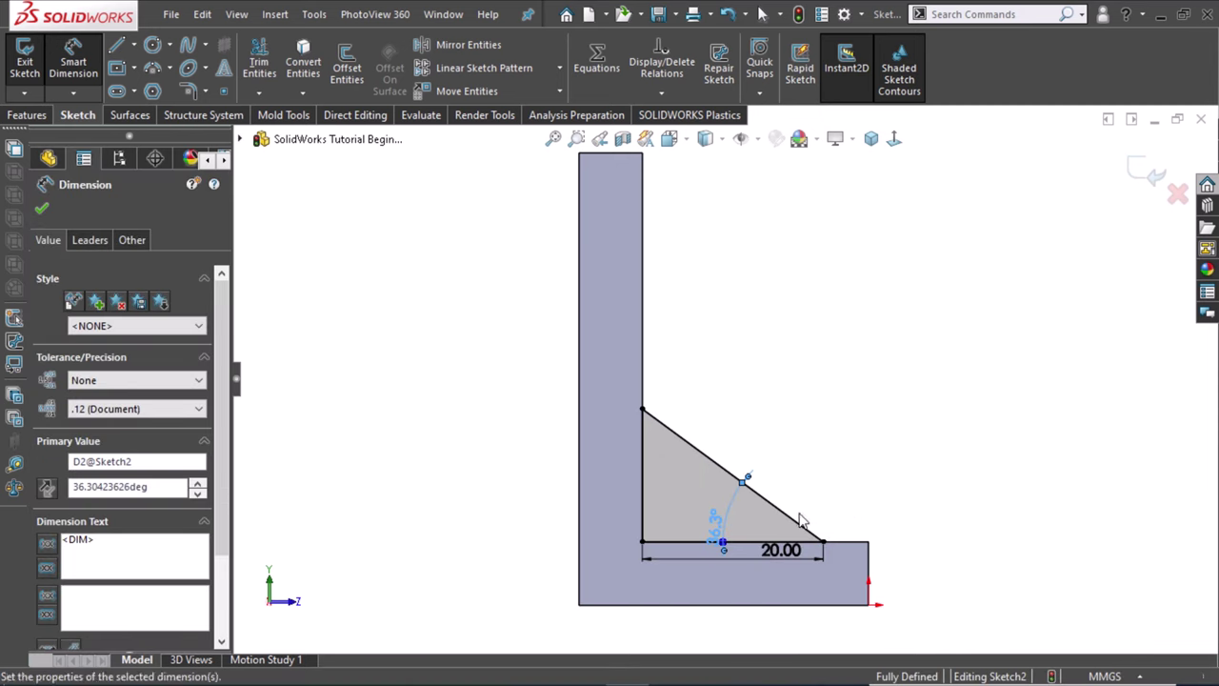
middle_click_drag(721, 517, 741, 536)
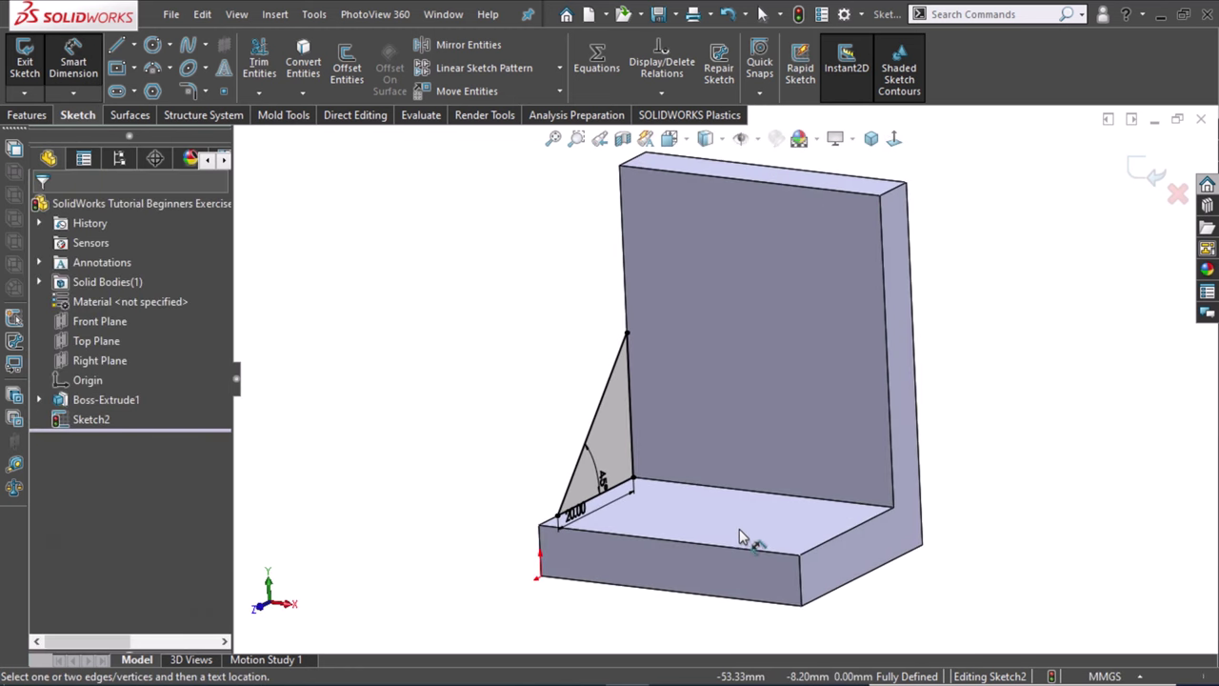
Extrude the triangle 4 mm Blind from a reversed 6 mm offset into Boss-Extrude2
left_click(42, 116)
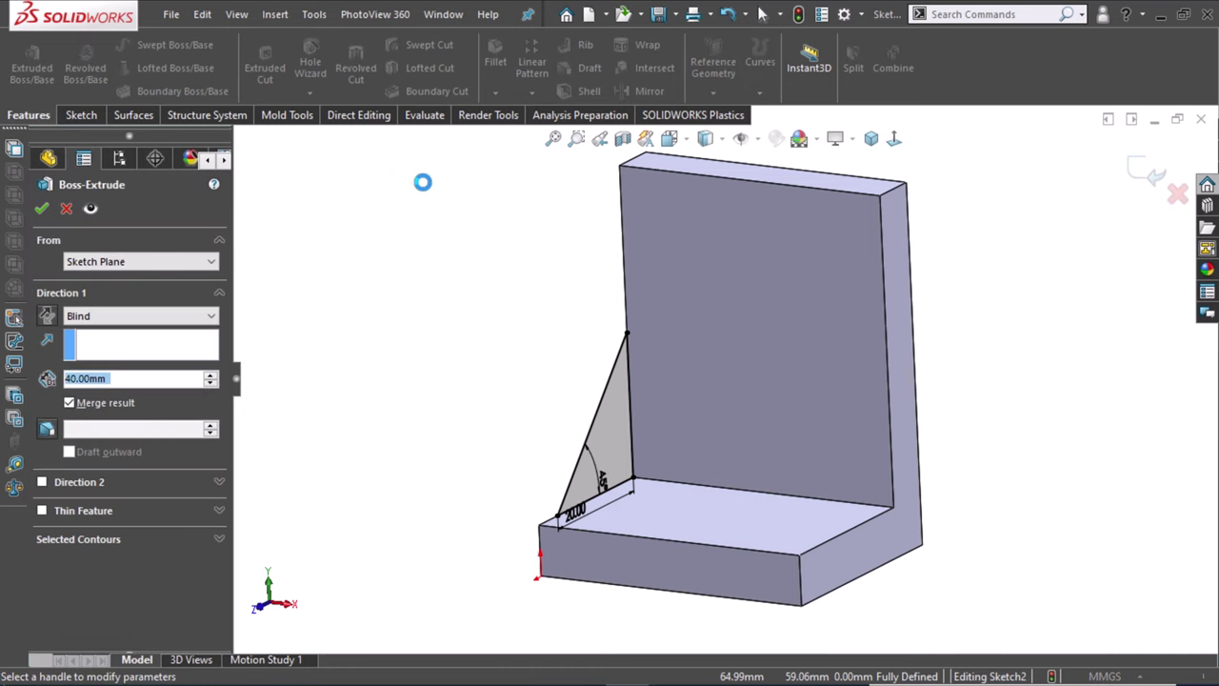
left_click(116, 263)
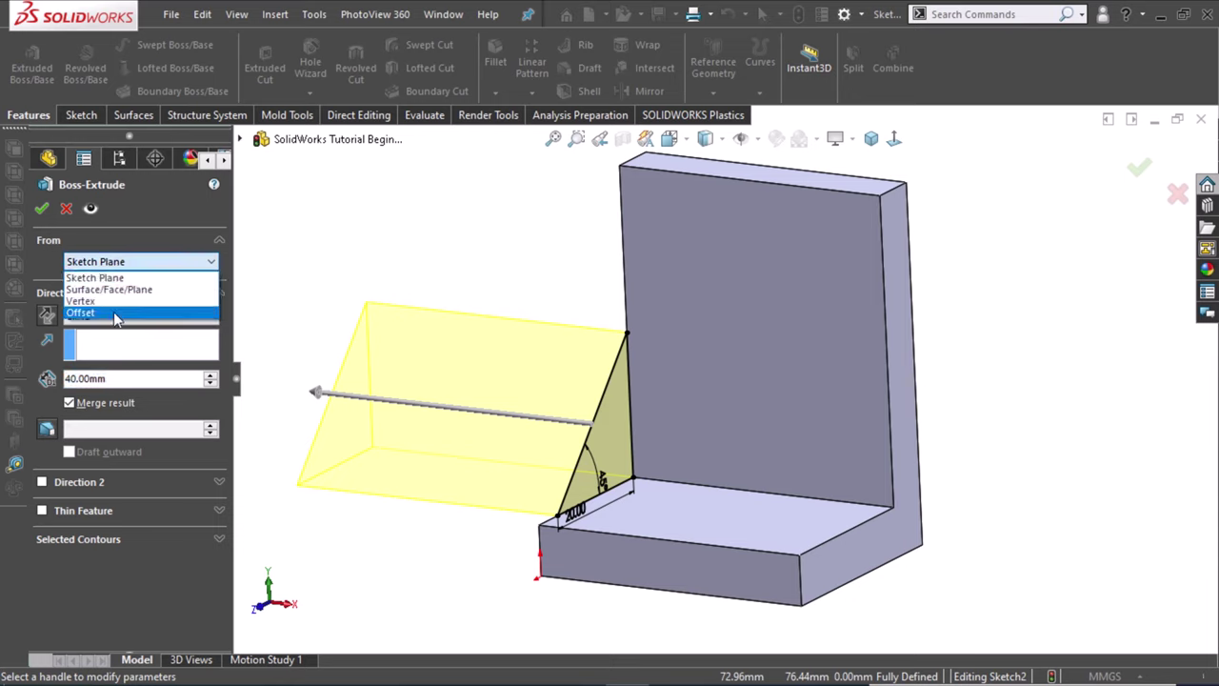
left_click(114, 312)
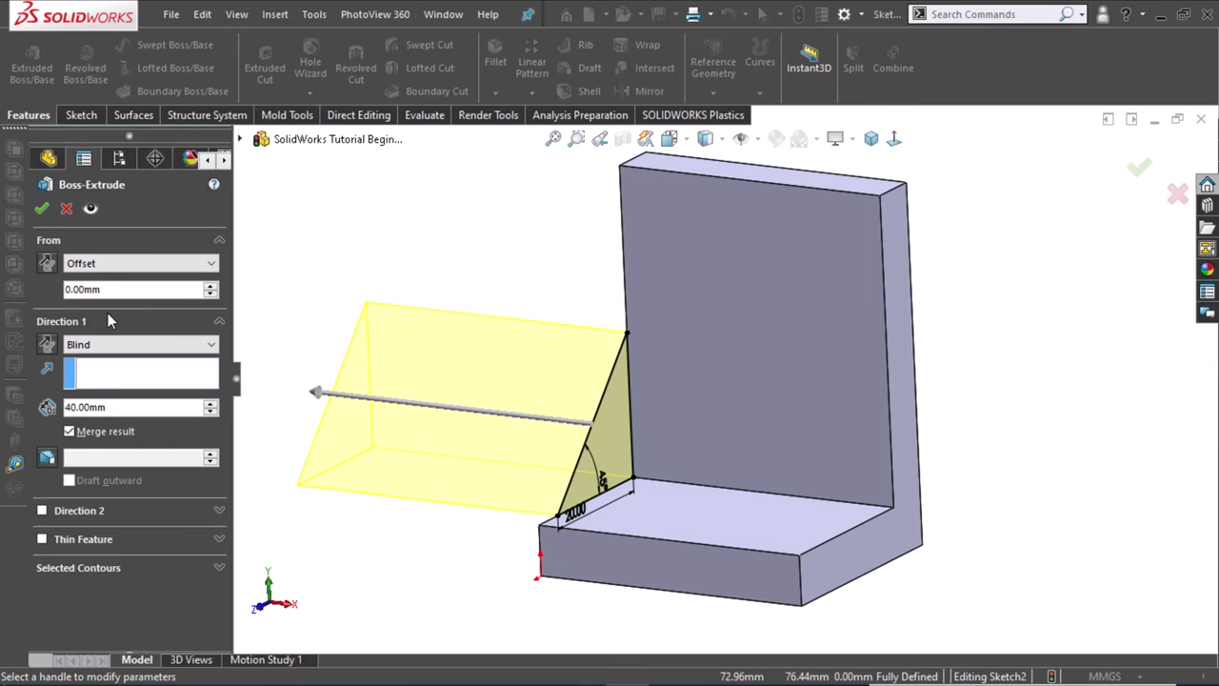
type("6")
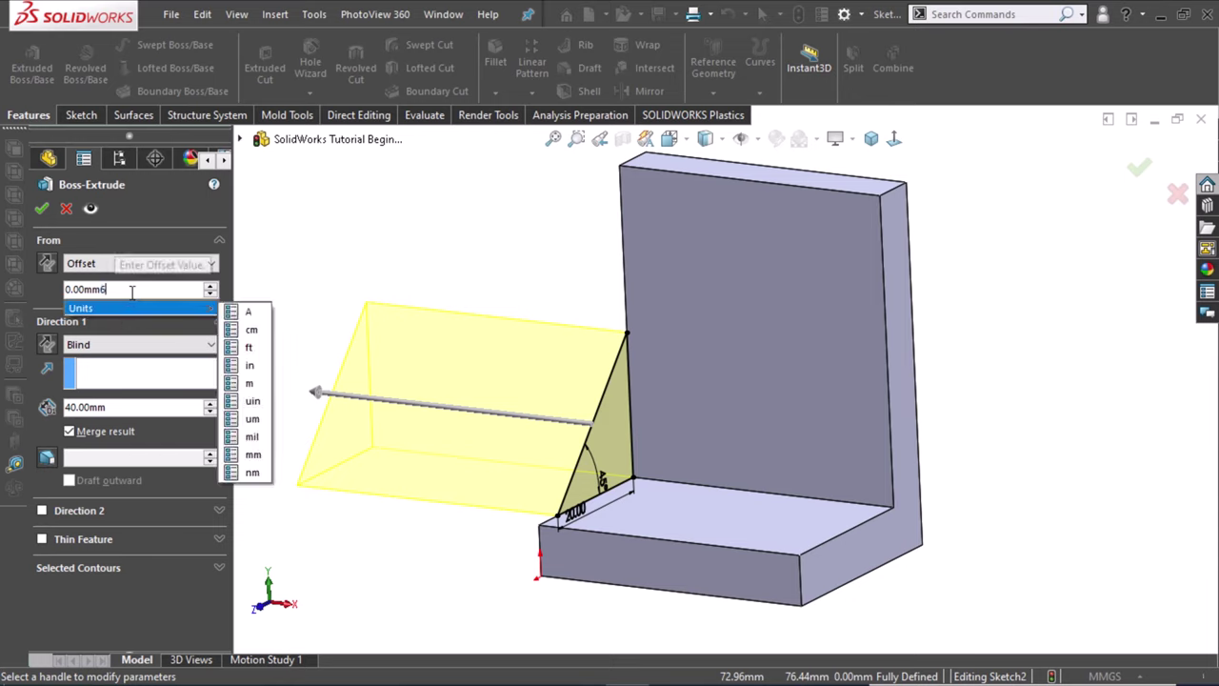
left_click(76, 408)
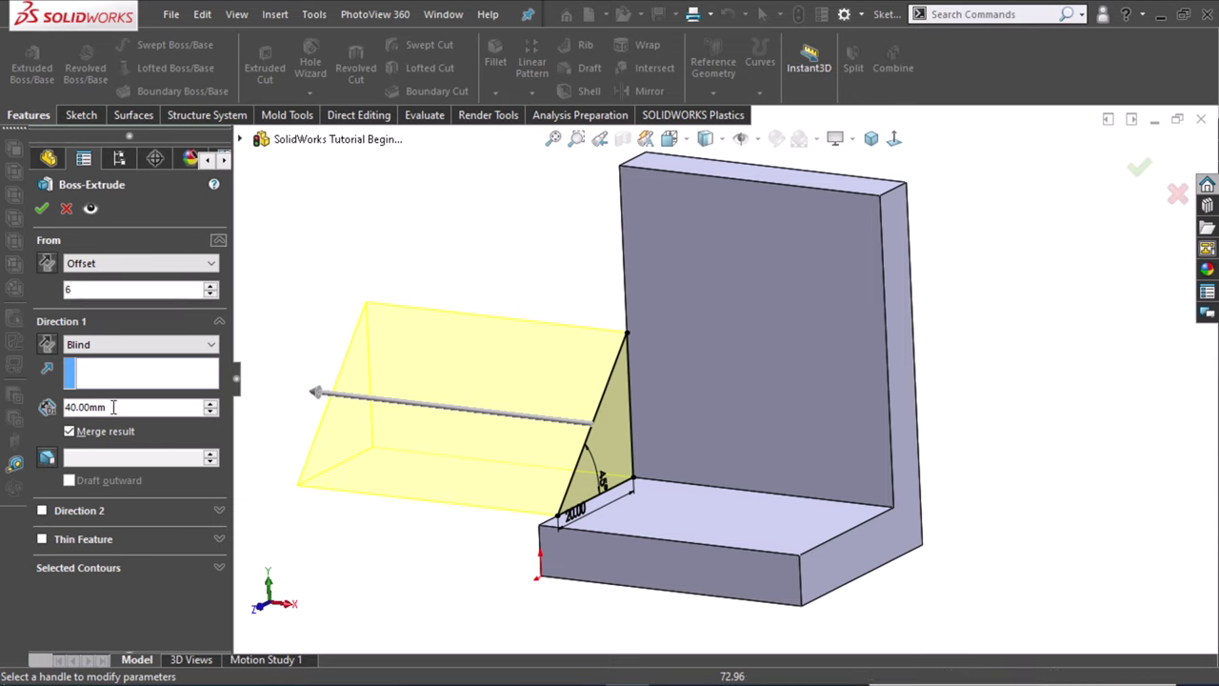
type("4")
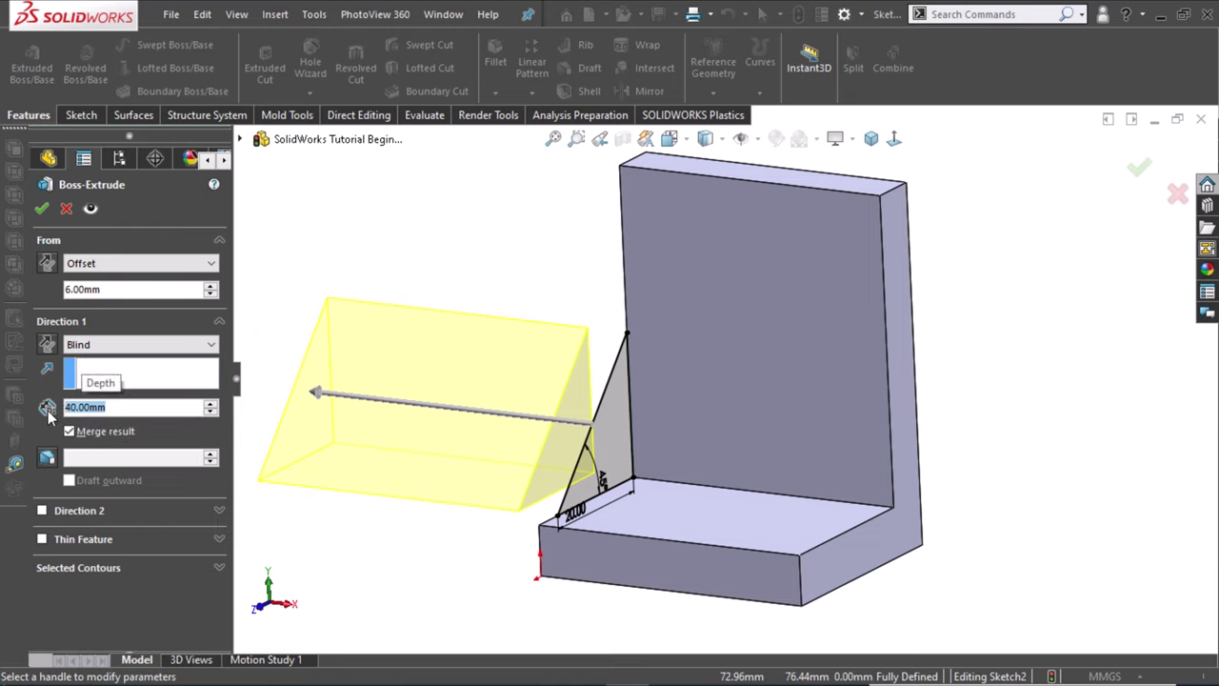
key("Return")
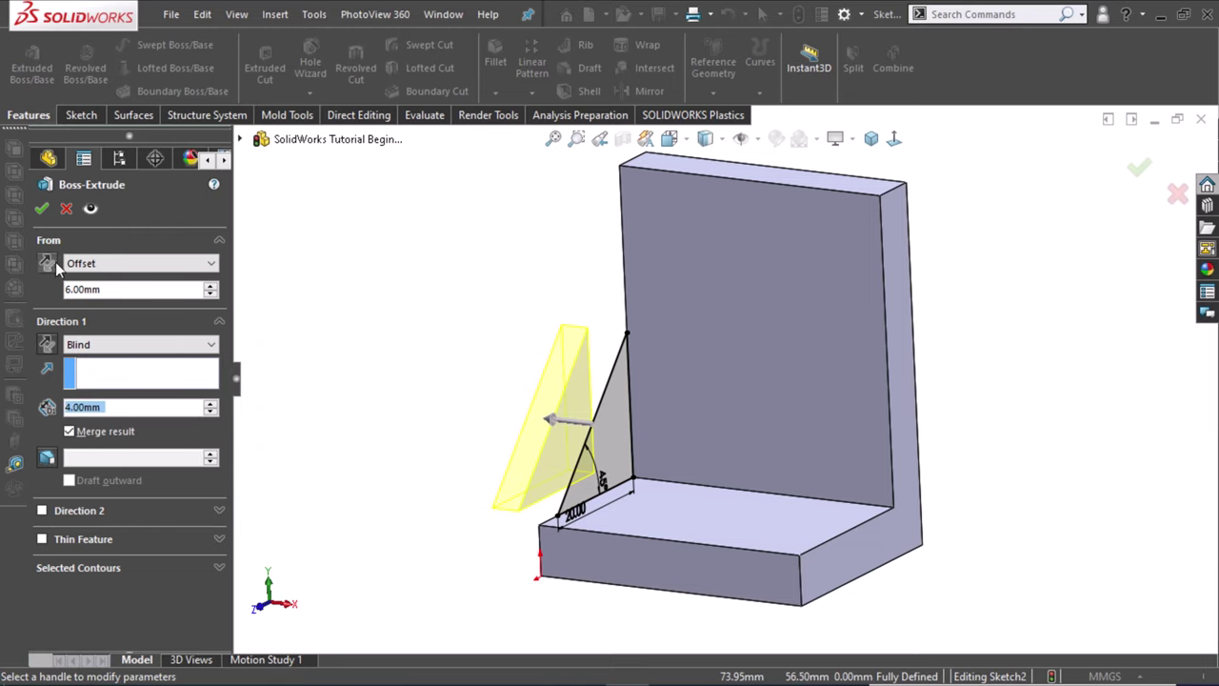
left_click(46, 264)
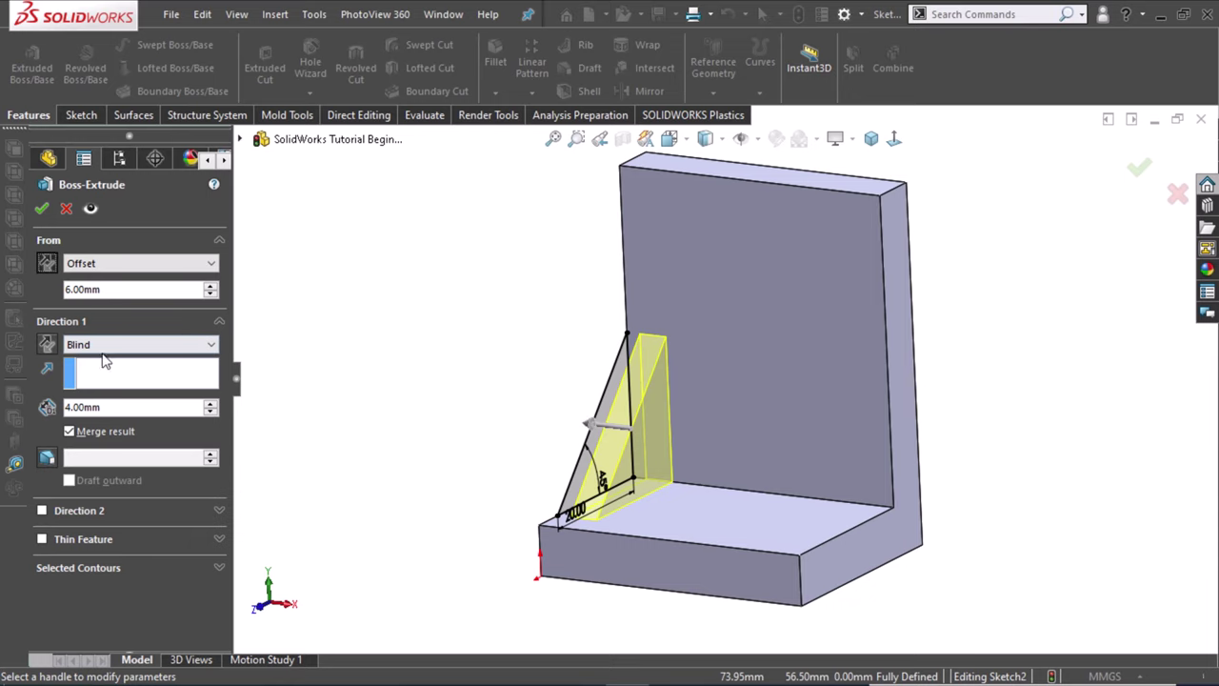
mouse_move(362, 395)
middle_mouse_down()
mouse_move(384, 408)
mouse_move(378, 430)
mouse_move(365, 414)
middle_mouse_up()
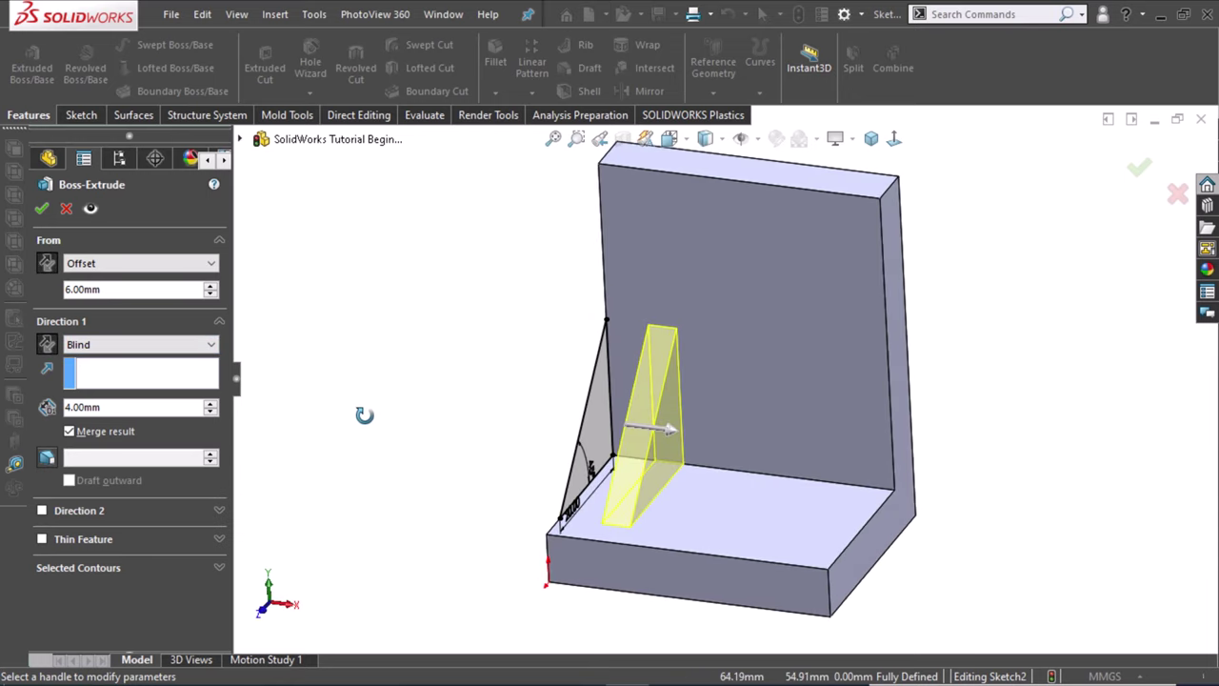
left_click(44, 207)
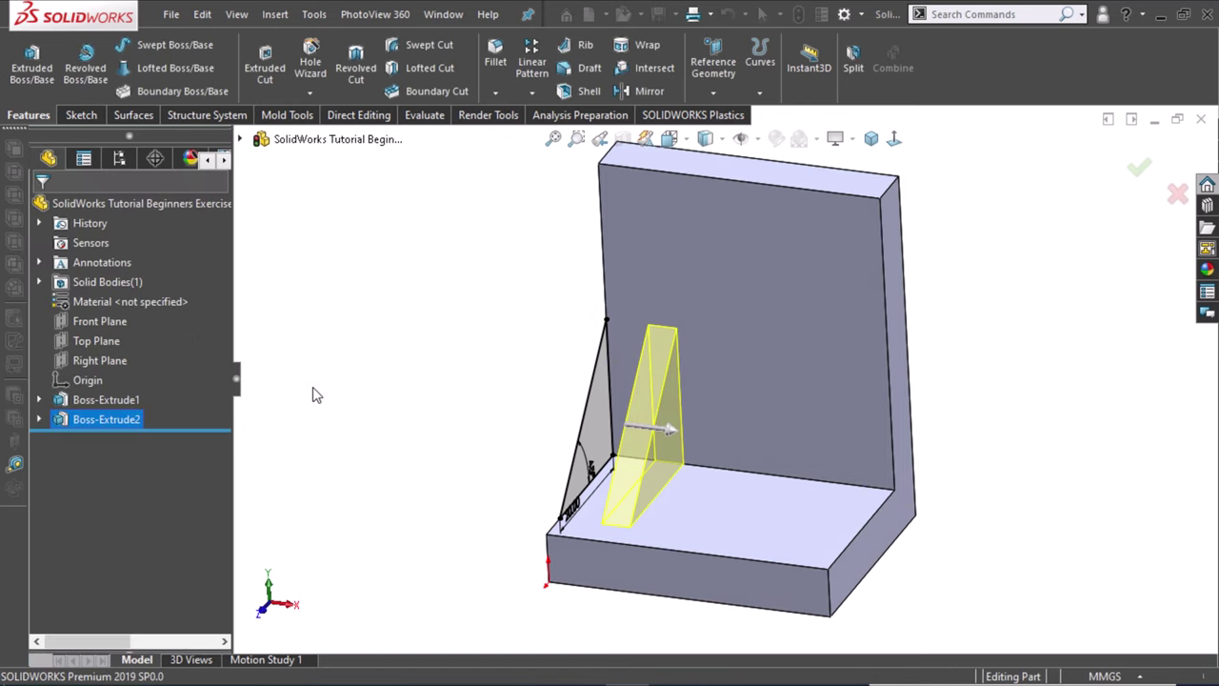
Mirror Boss-Extrude2 about the Right Plane to create Mirror1
left_click(361, 505)
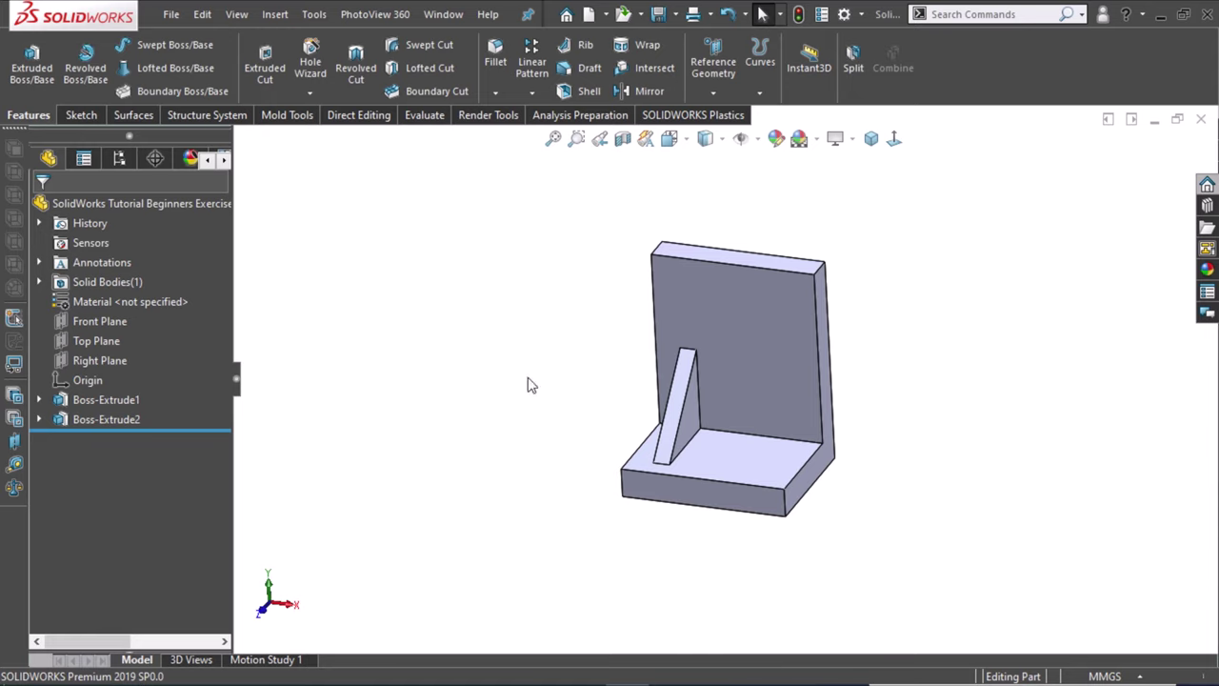
scroll(1027, 438, "down", 2)
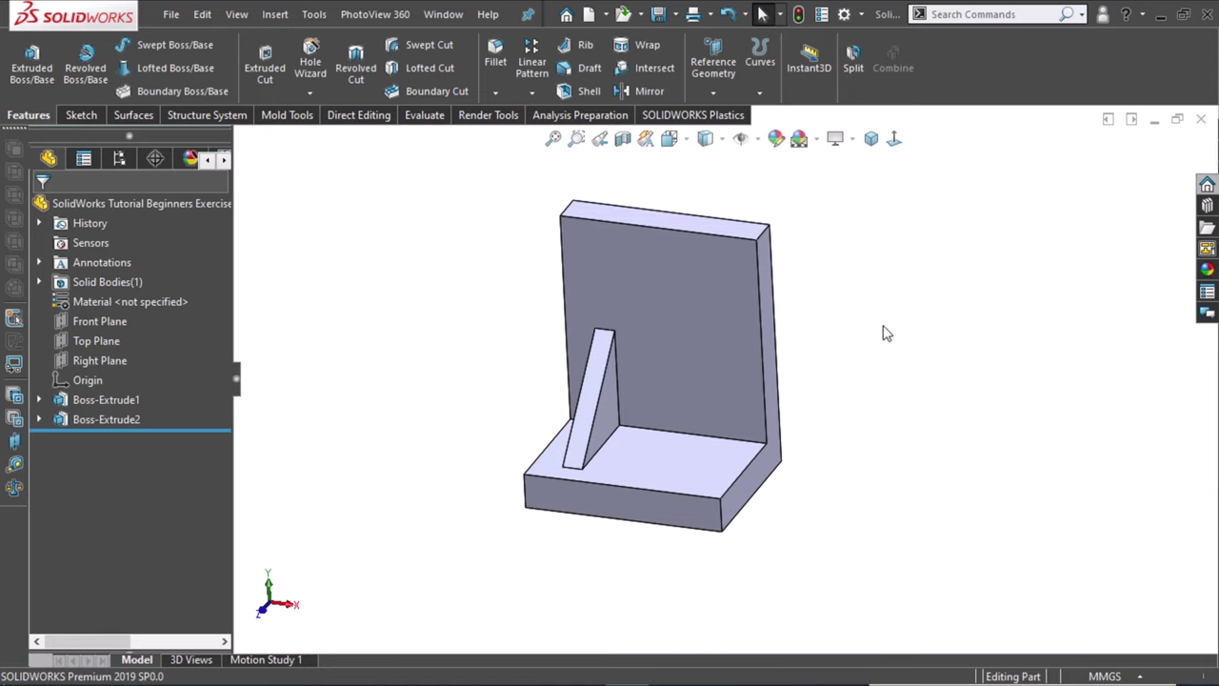
left_click(85, 368, "ctrl")
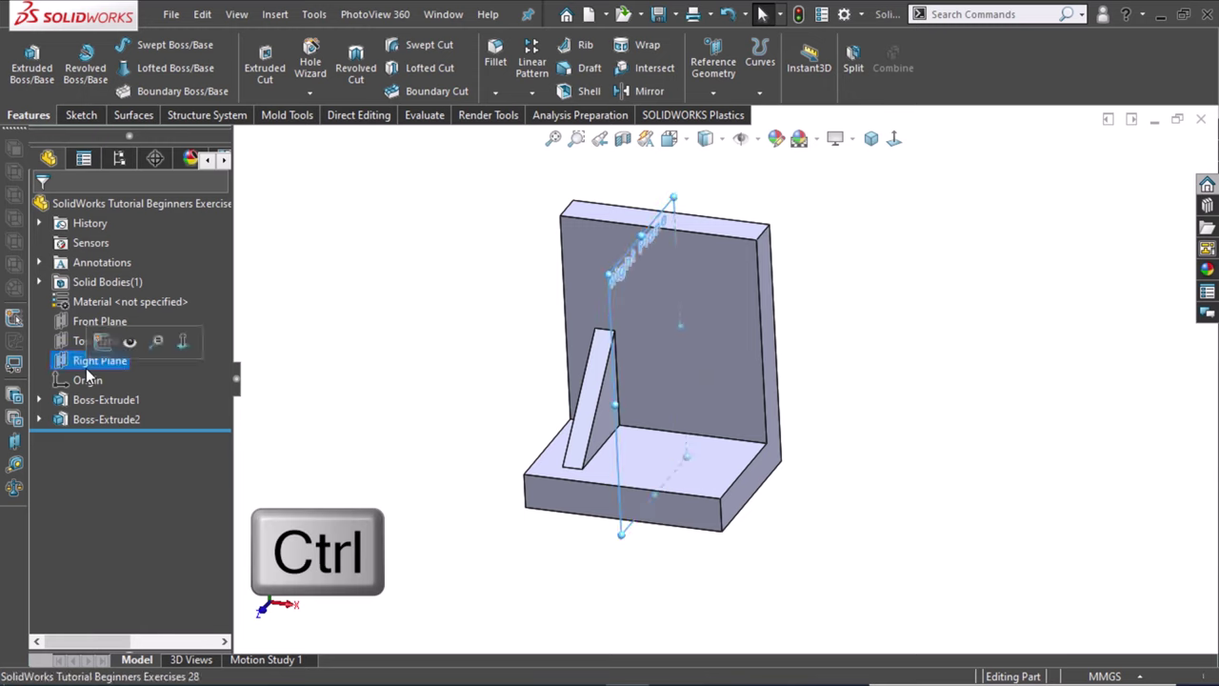
left_click(111, 419, "ctrl")
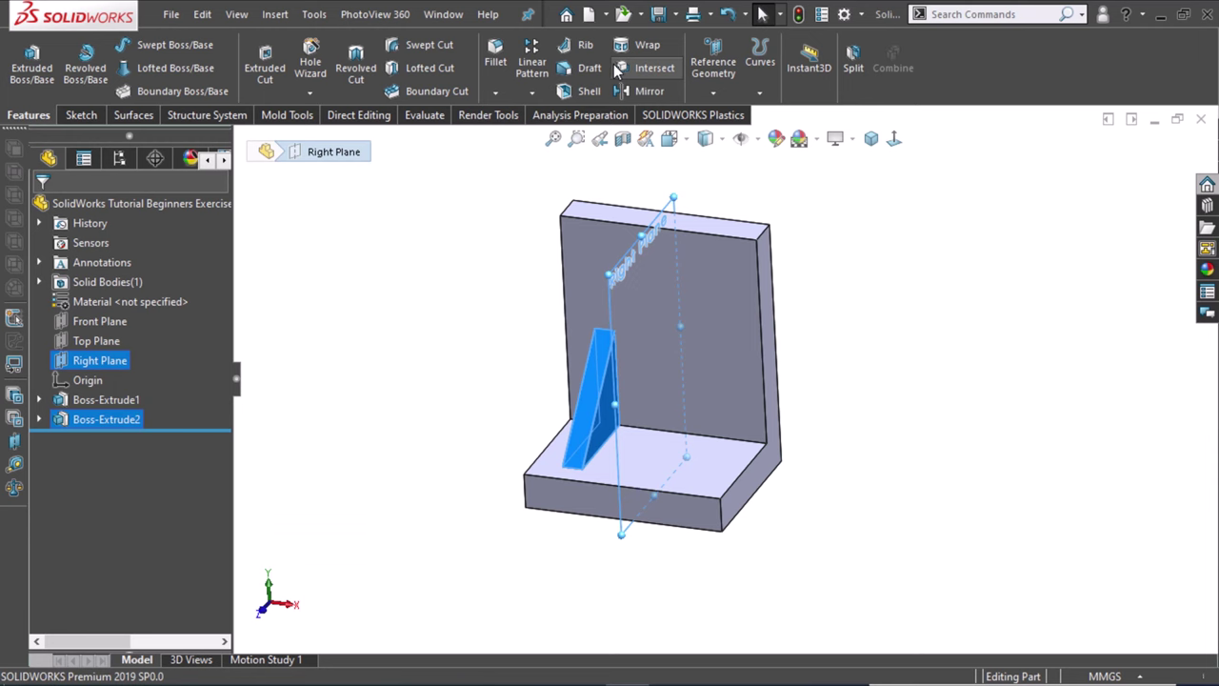
left_click(626, 90)
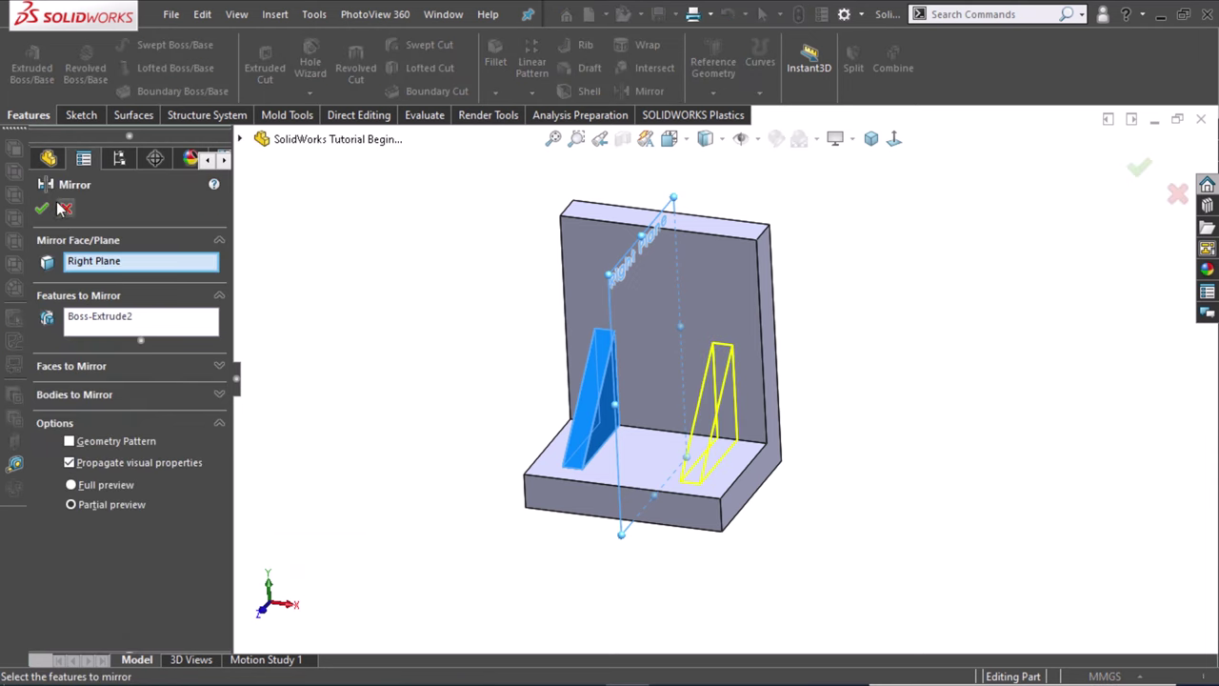
left_click(42, 211)
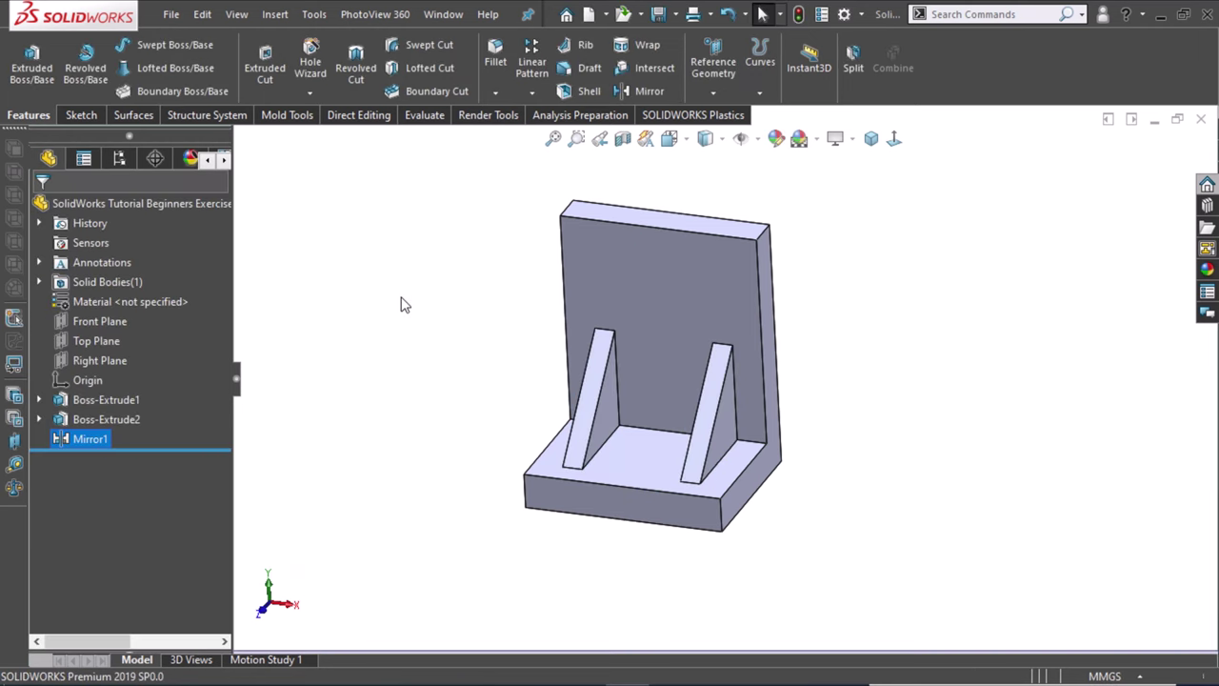
middle_click_drag(486, 503, 733, 324)
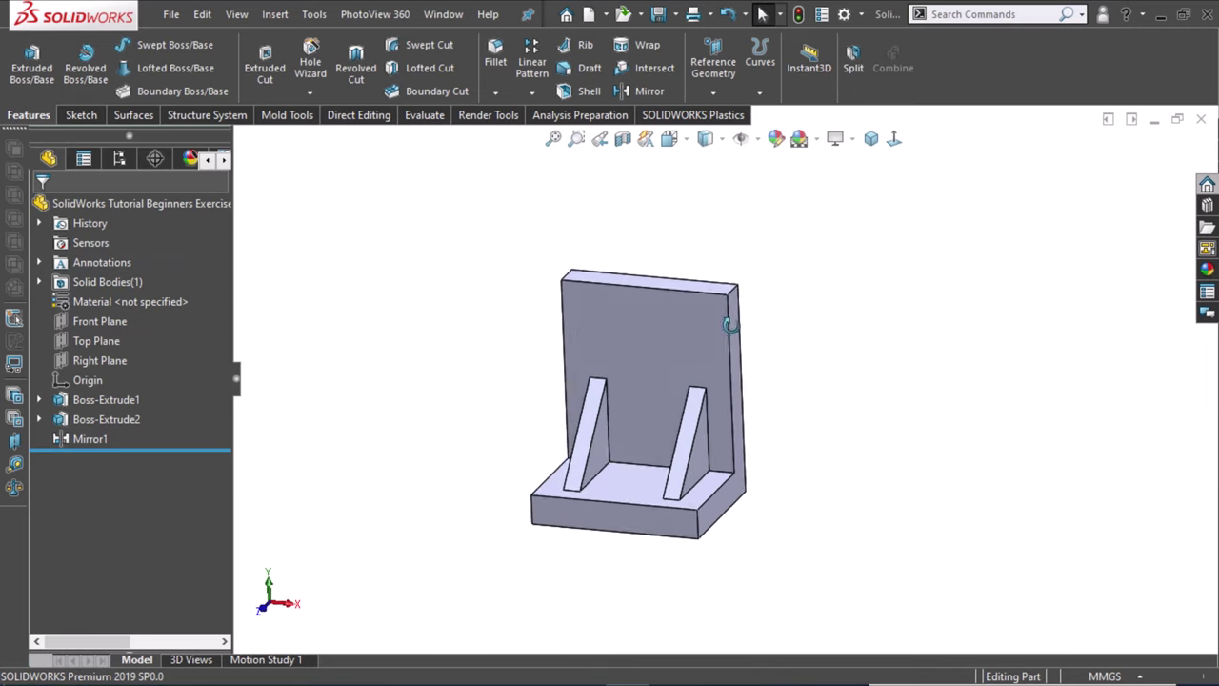
Start Sketch3 on the back plate face, view it face-on, and draw a line along its top edge
left_click(629, 297)
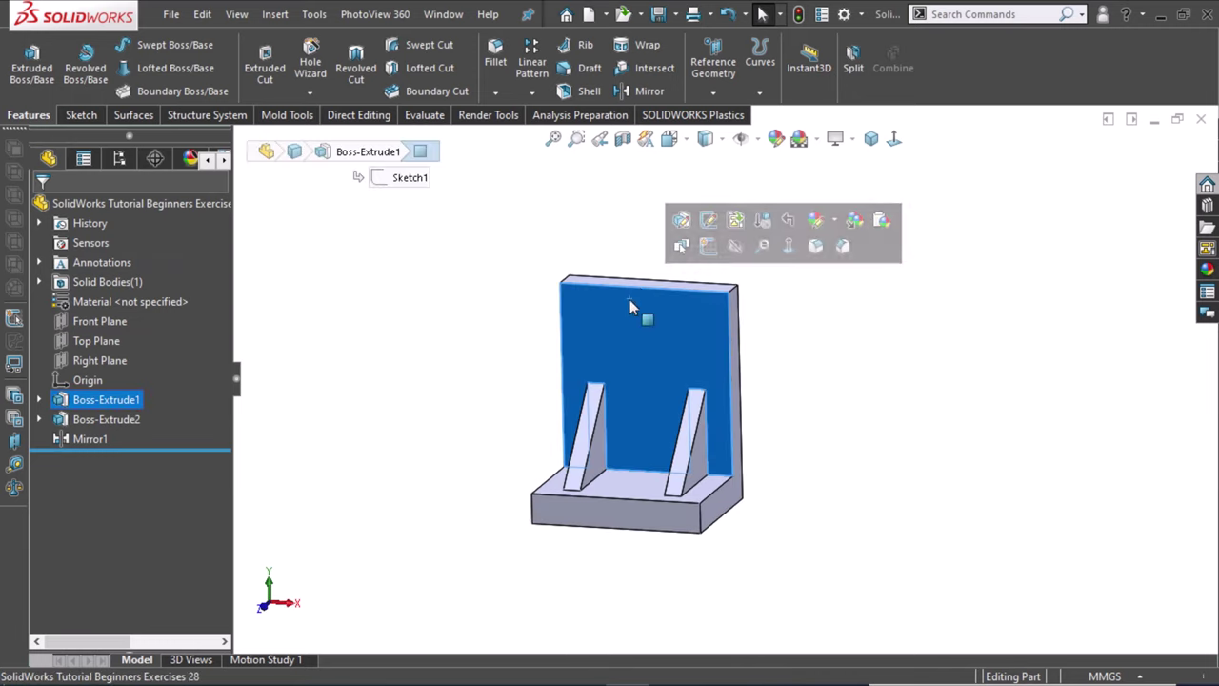
left_click(708, 246)
left_click(894, 139)
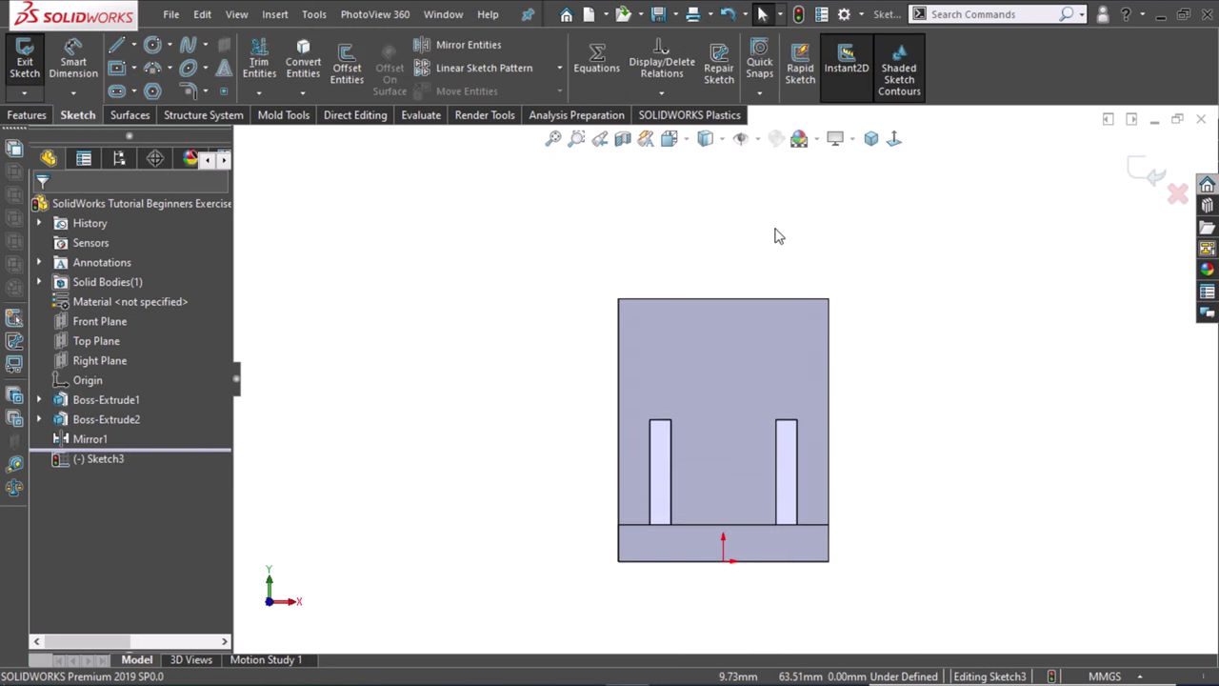
scroll(781, 251, "down", 2)
right_click_drag(800, 282, 716, 272)
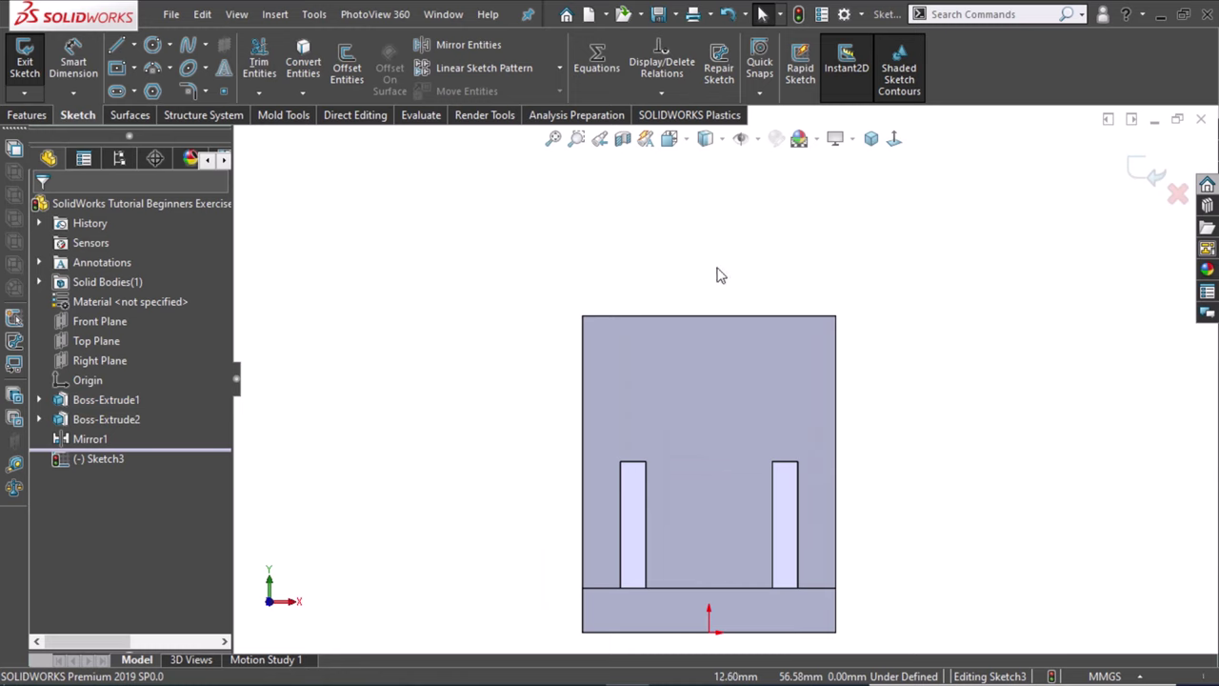
left_click(835, 316)
left_click(582, 316)
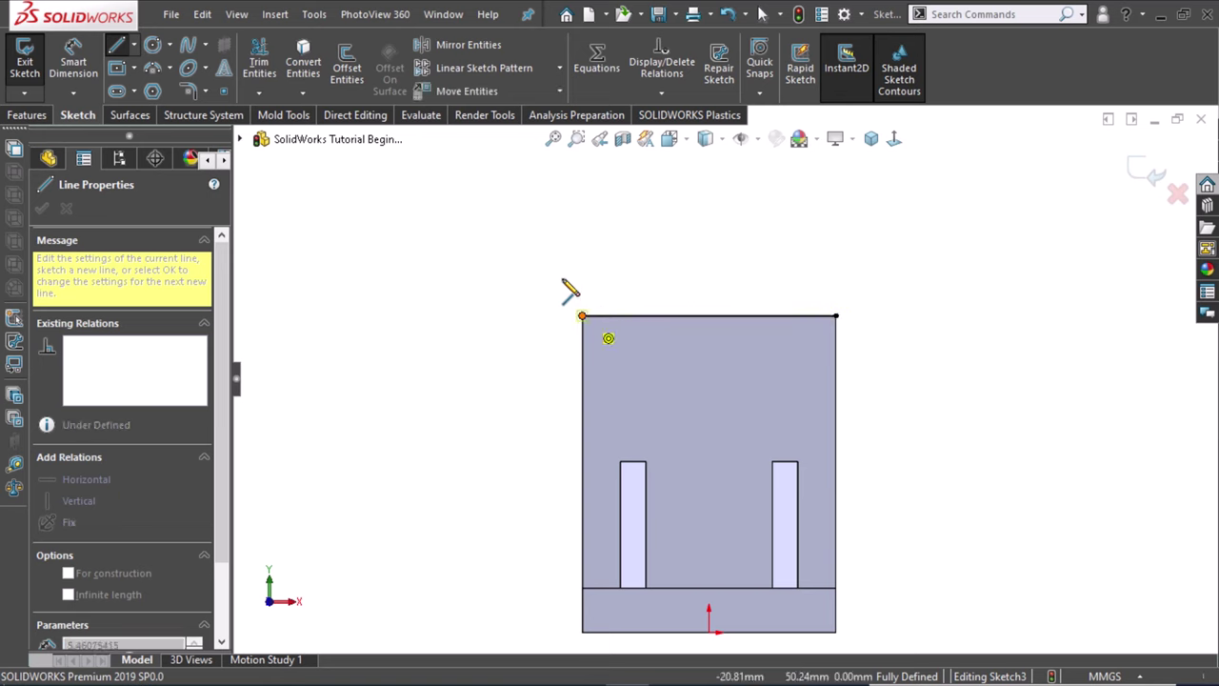
Draw a 3-point arc spanning the top edge's two corners, bulging upward
key("a")
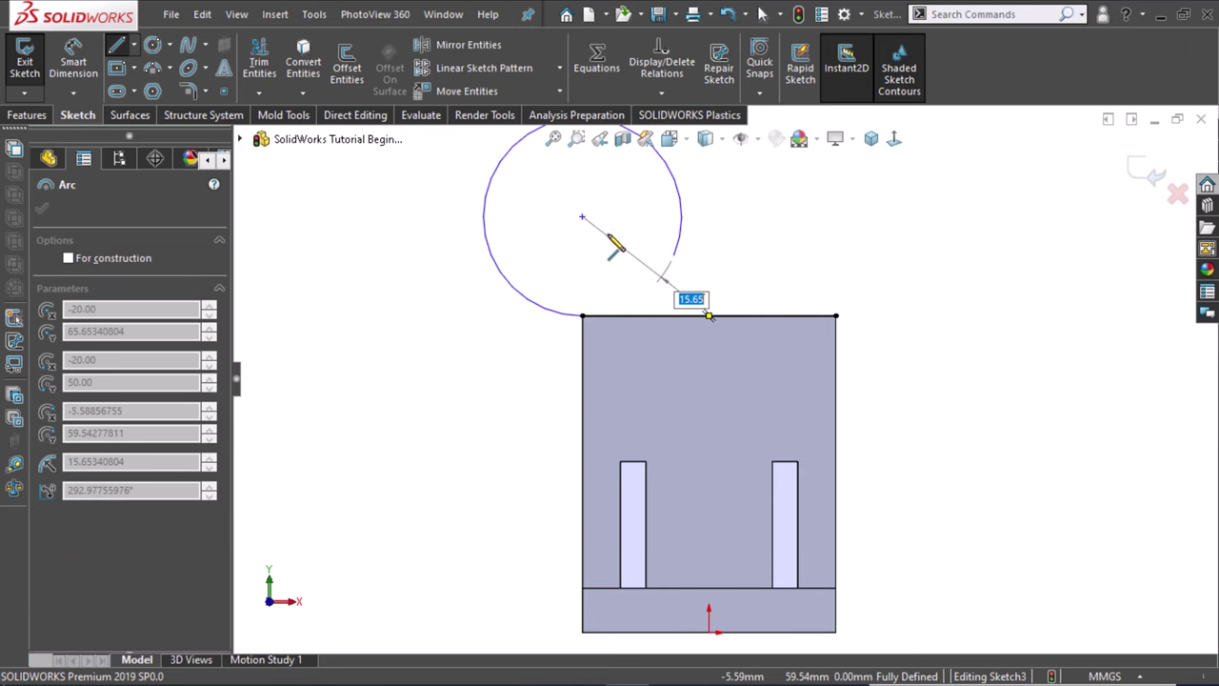
key("Escape")
key("Escape")
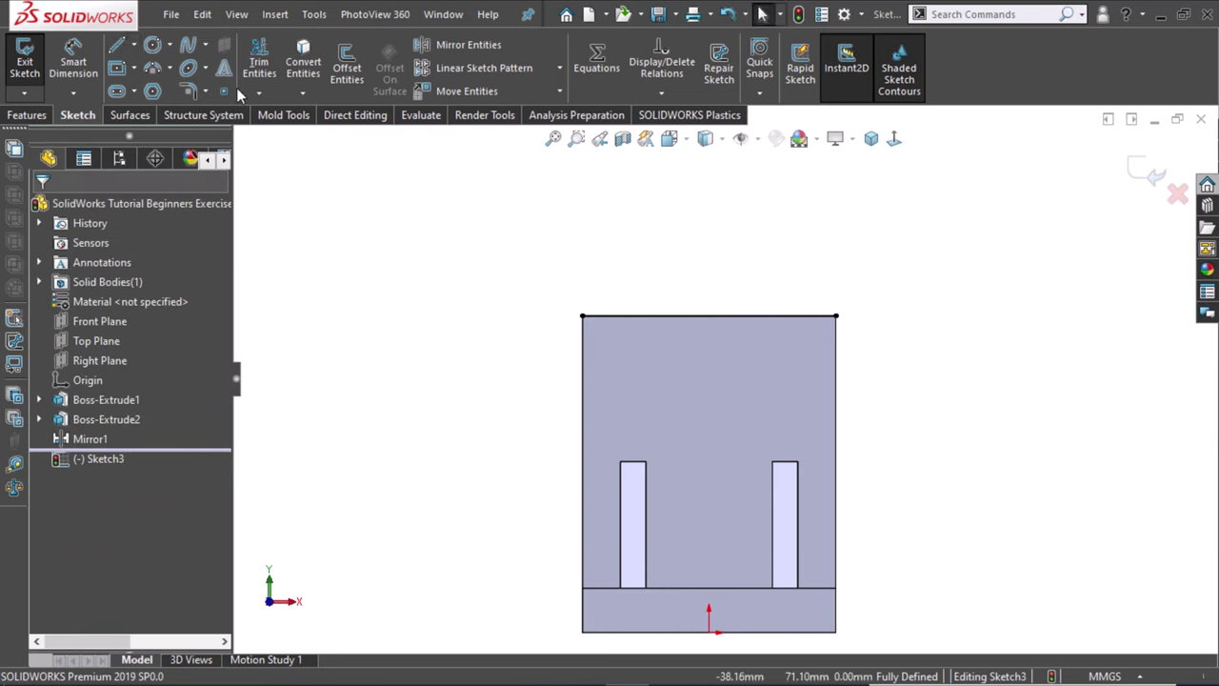
key("a")
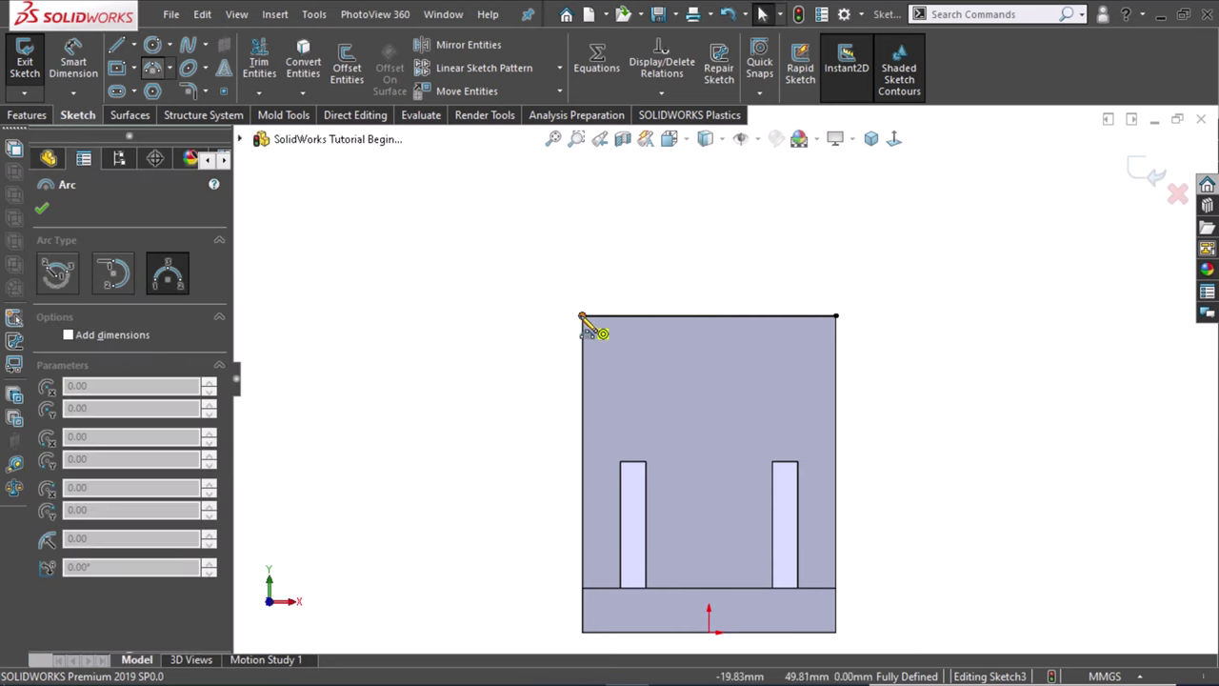
left_click(583, 315)
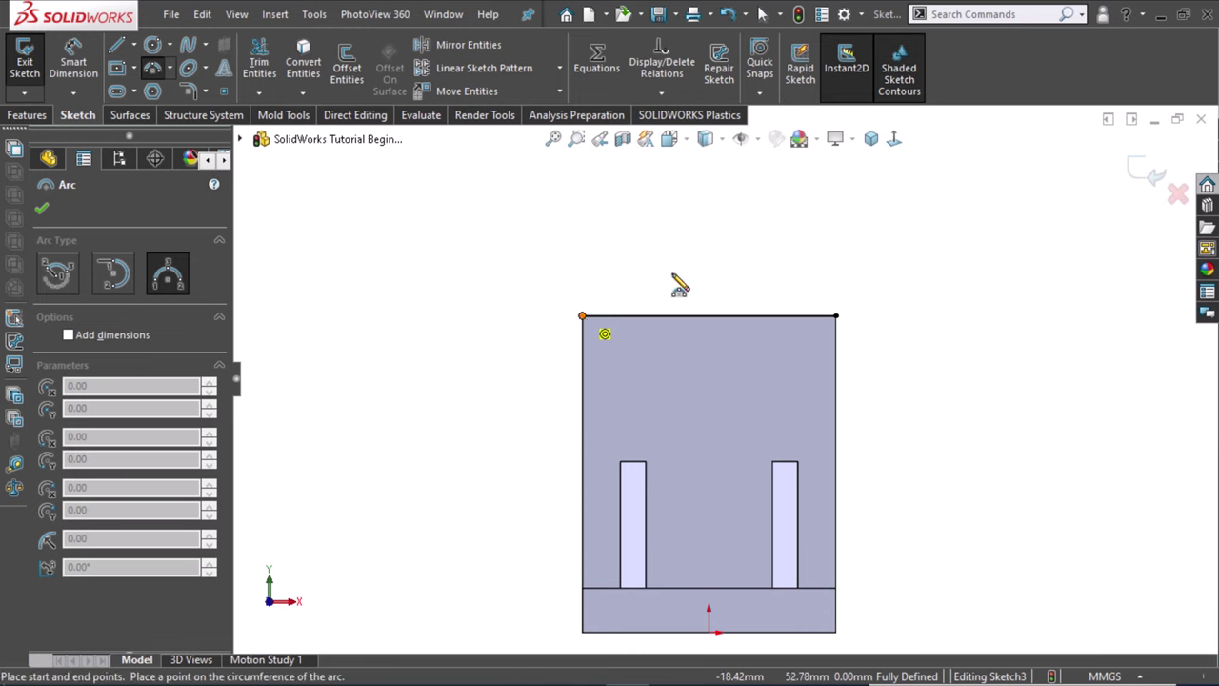
left_click(836, 316)
left_click(711, 232)
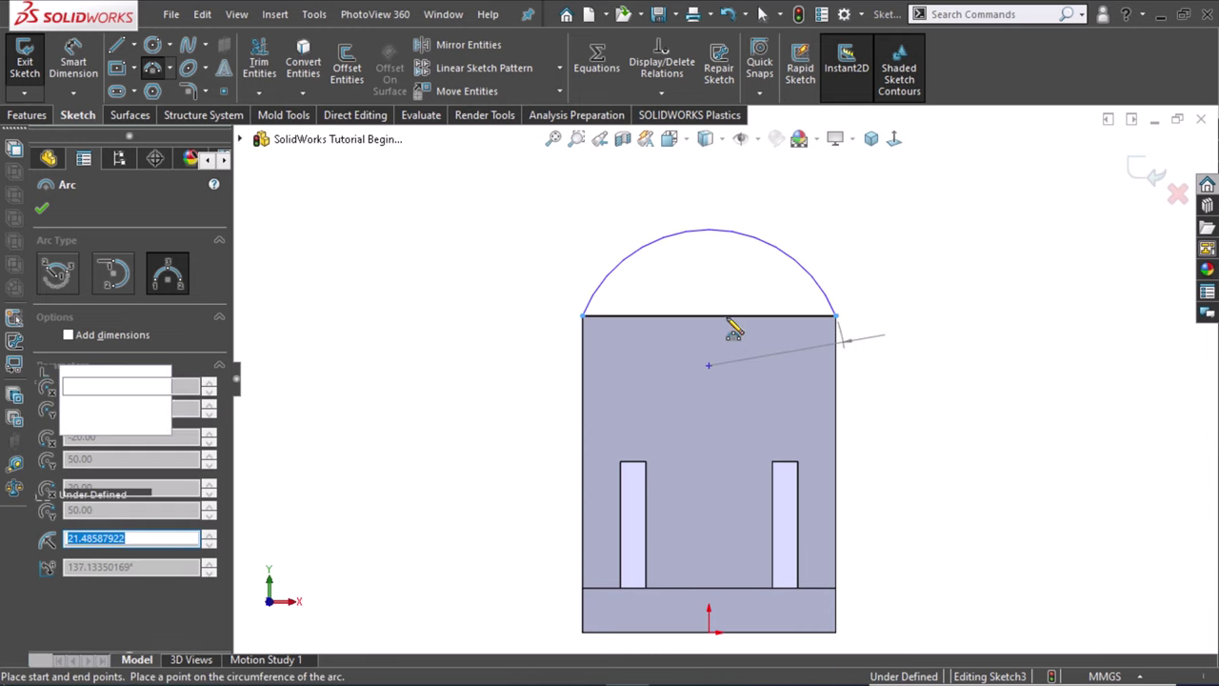
key("Escape")
Add a Midpoint relation between the arc's centre and the top line
left_click(709, 366)
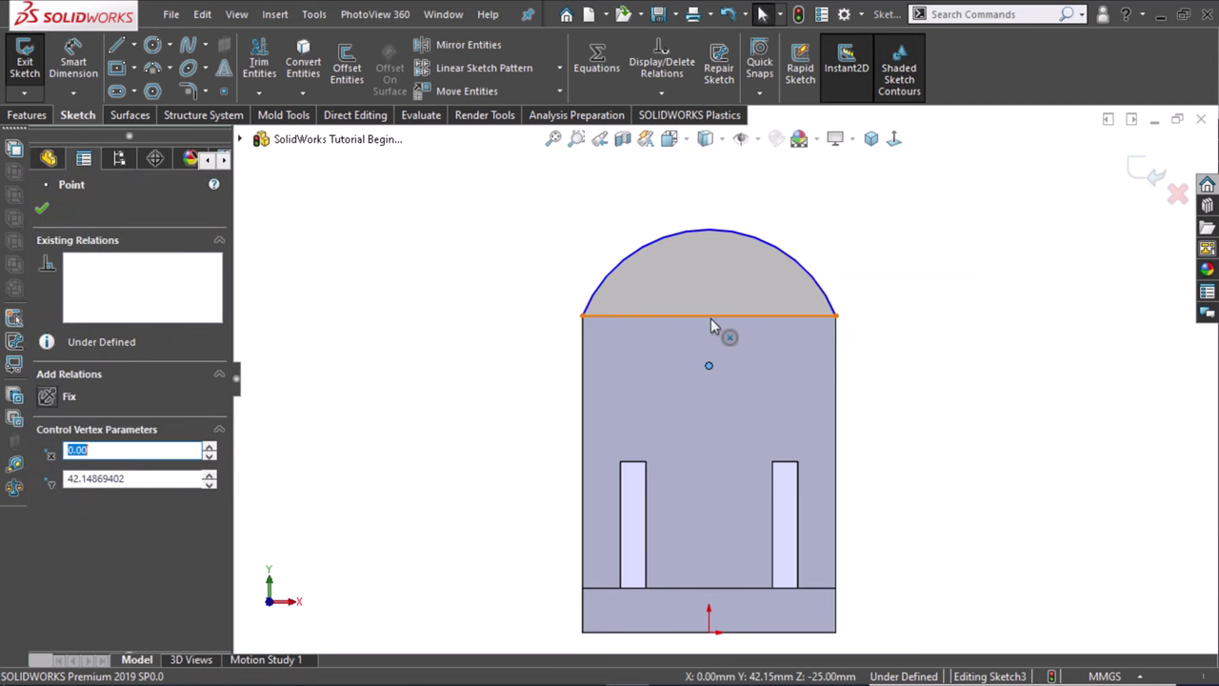
left_click(711, 317, "ctrl")
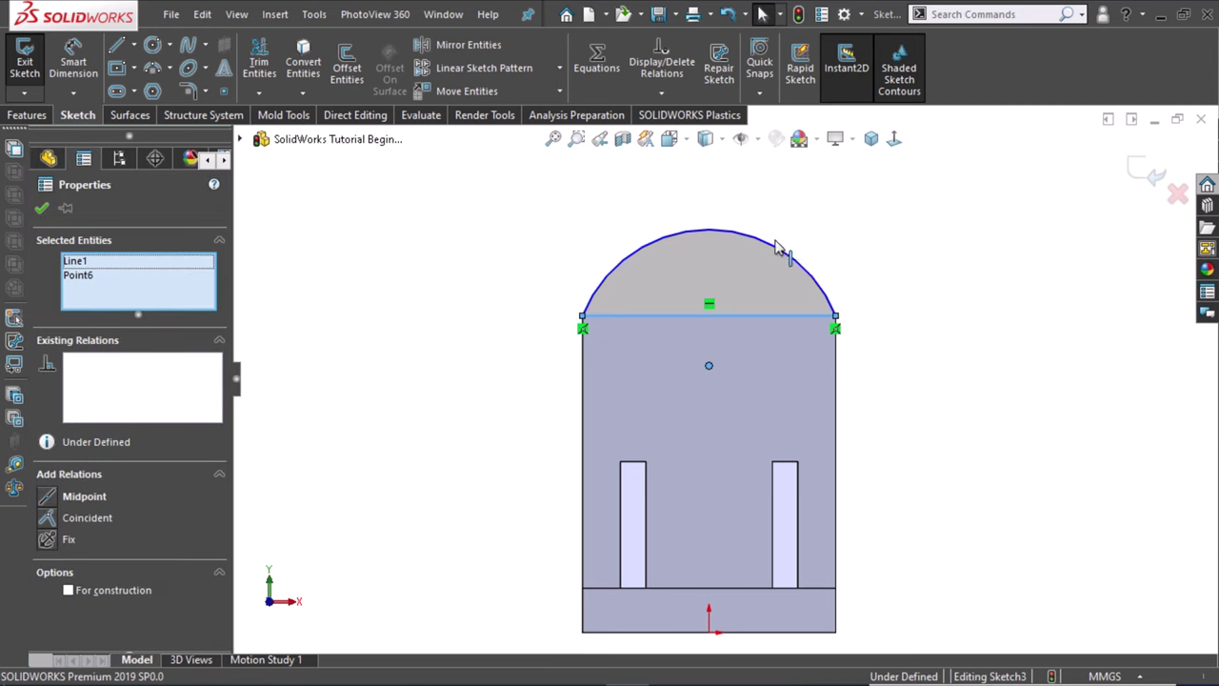
left_click(780, 247)
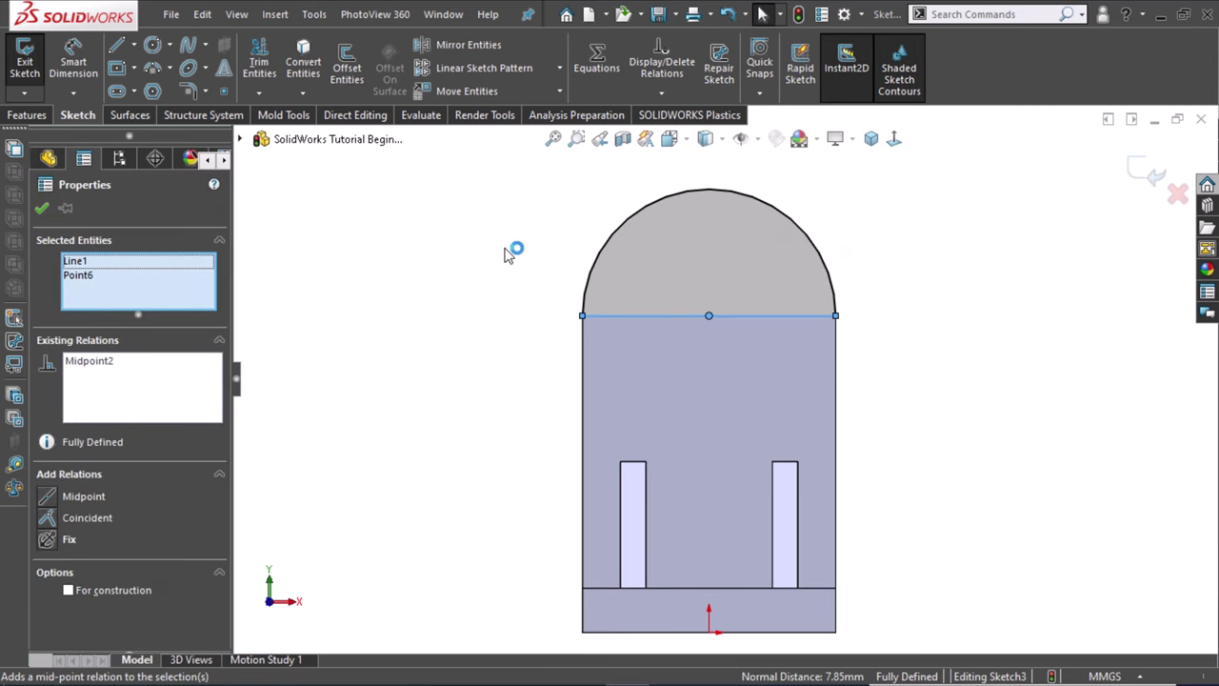
key("Escape")
Extrude the semicircular cap sketch Up To Surface, ending at the back plate's rear face
key("f")
left_click(28, 116)
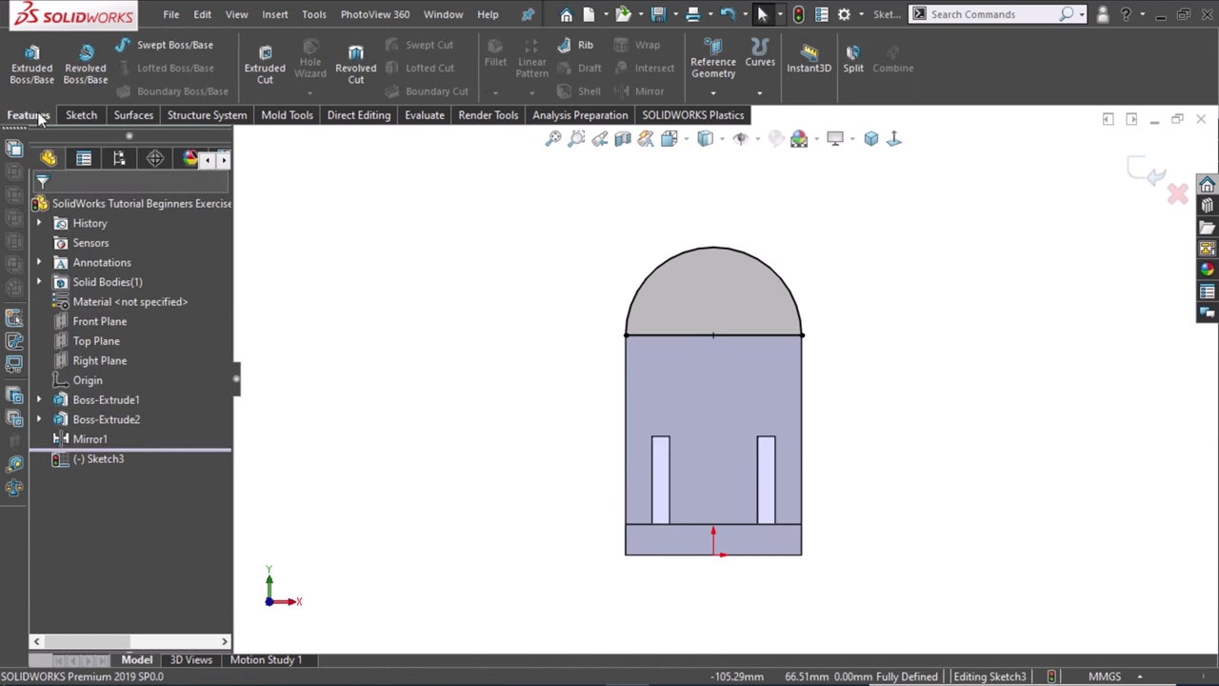
left_click(28, 81)
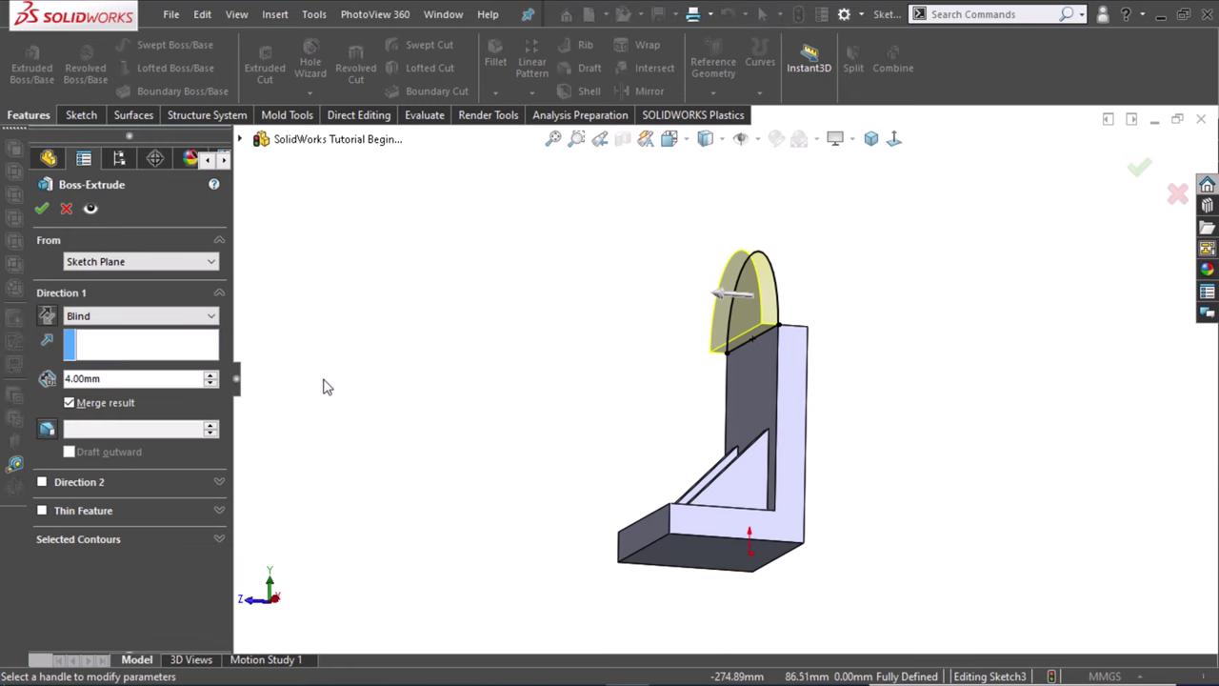
left_click(89, 316)
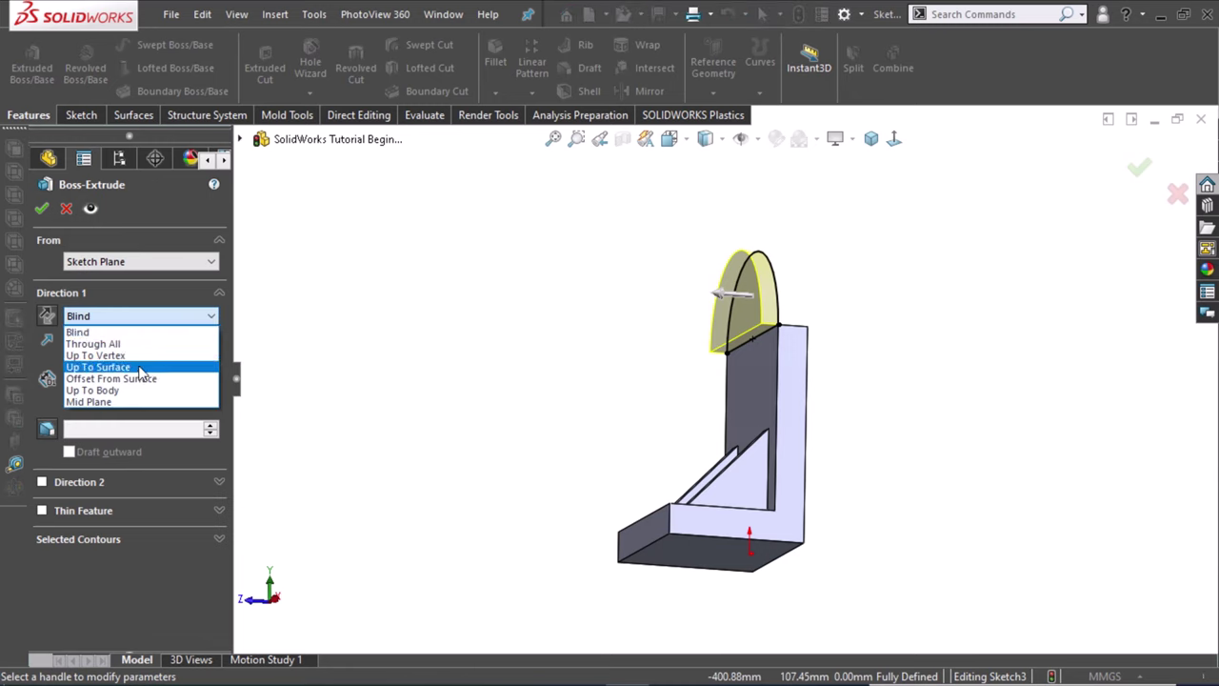
left_click(139, 372)
middle_click_drag(770, 468, 776, 444)
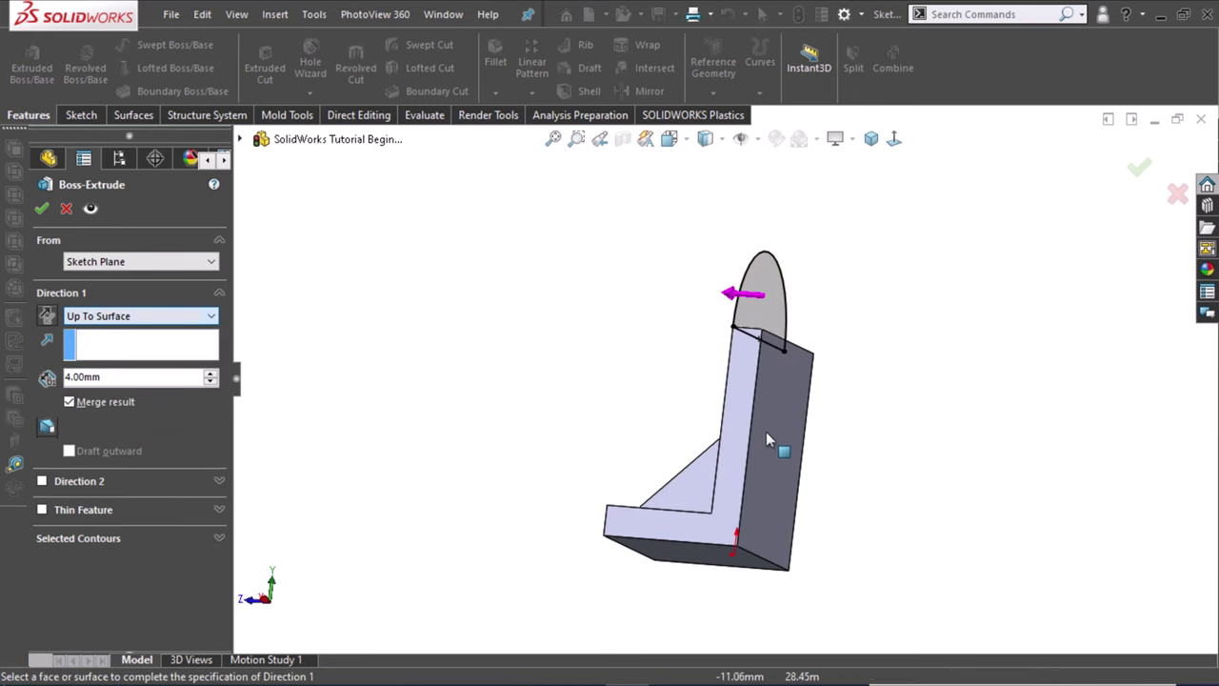
left_click(770, 423)
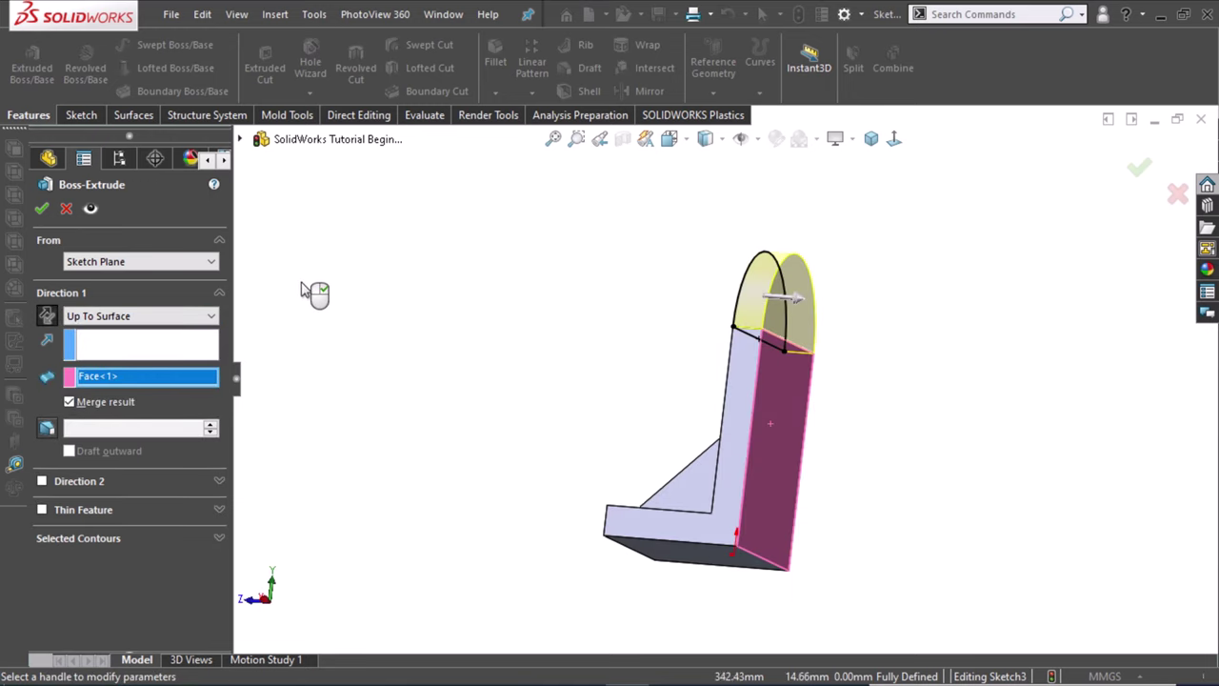
left_click(41, 210)
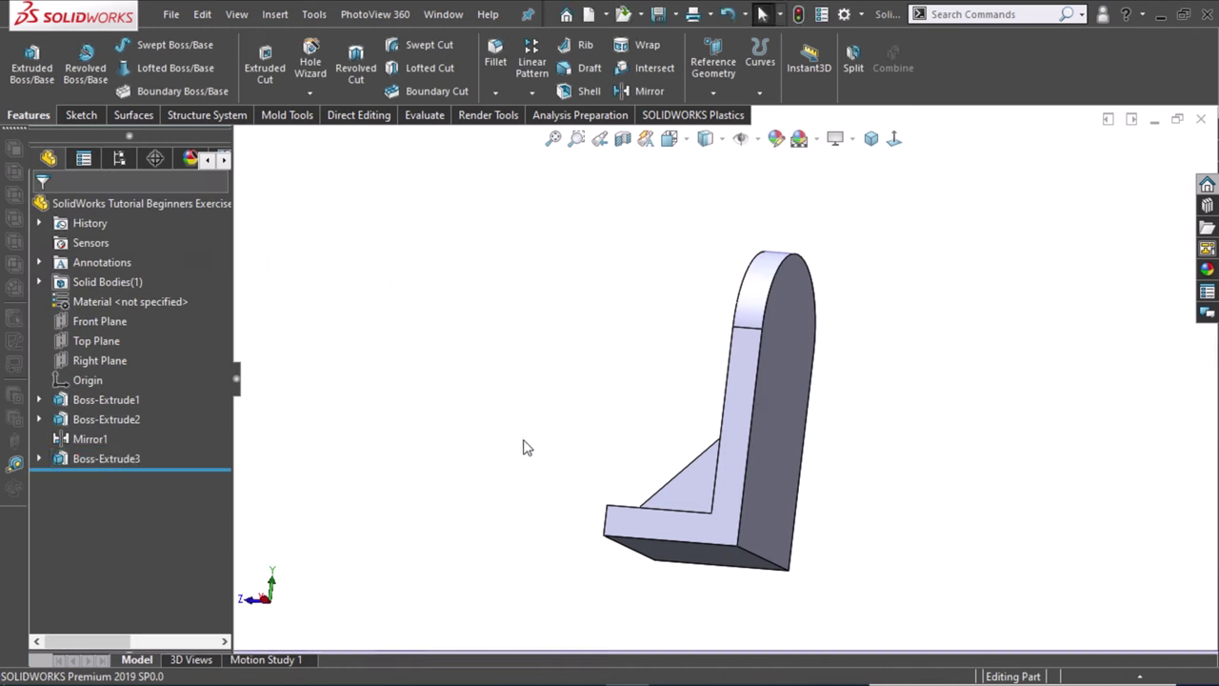
middle_click_drag(527, 448, 579, 474)
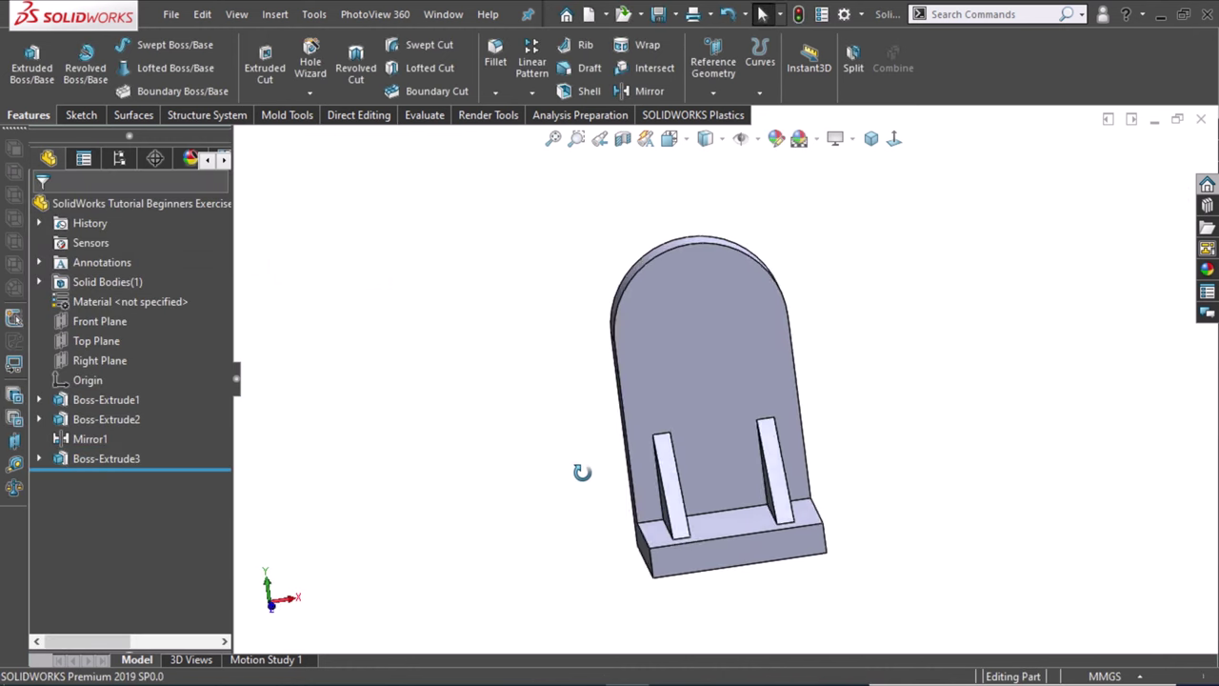
Start a new sketch on the back plate's front face, viewed normal to it
left_click(726, 347)
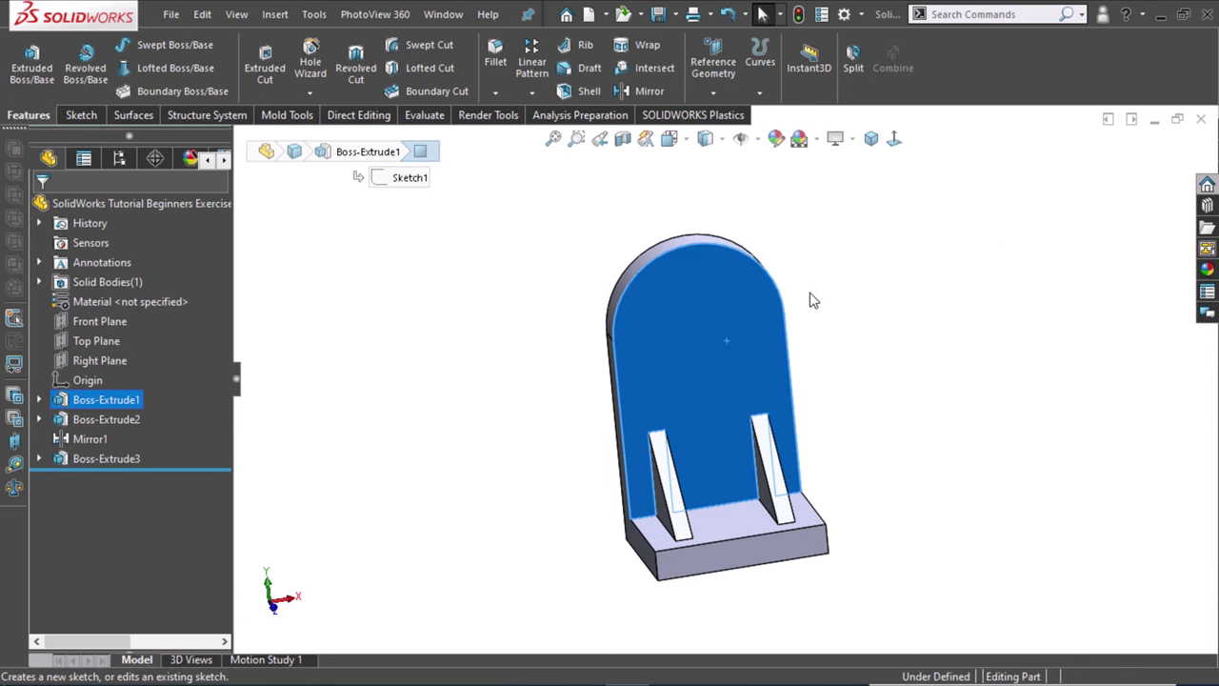
left_click(809, 301)
left_click(893, 138)
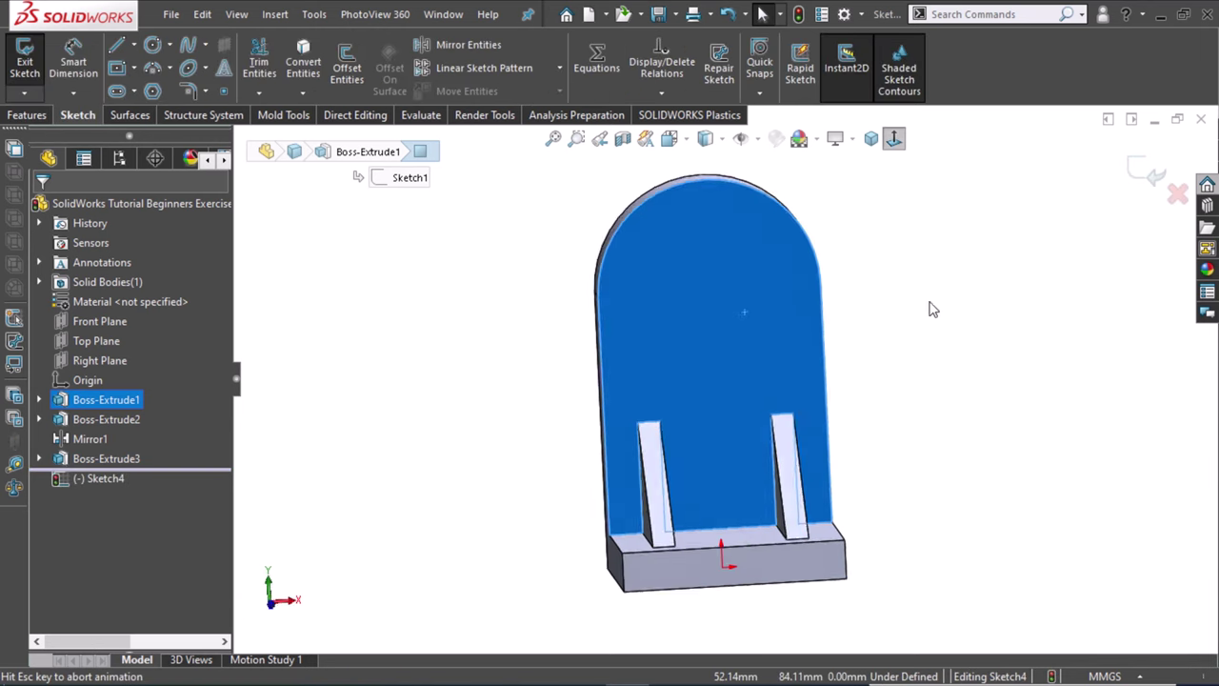
Draw an inner and a larger outer circle, both centred on the rounded top's arc centre
right_click_drag(917, 339, 1036, 341)
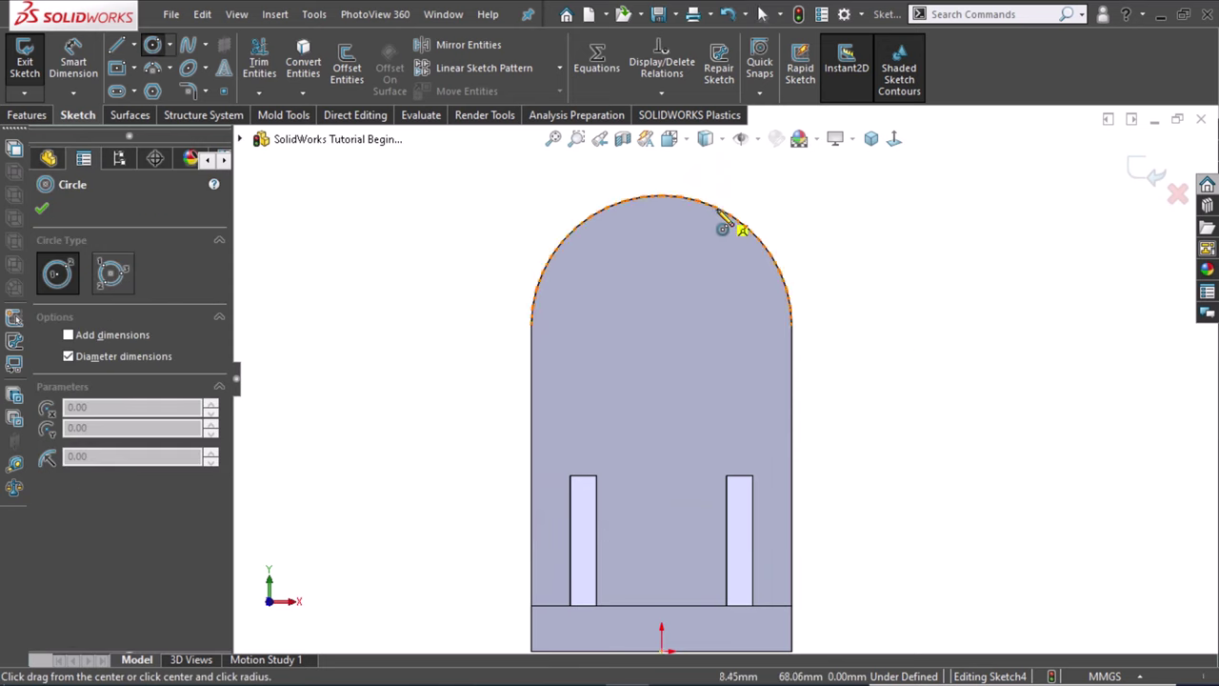
left_click(662, 326)
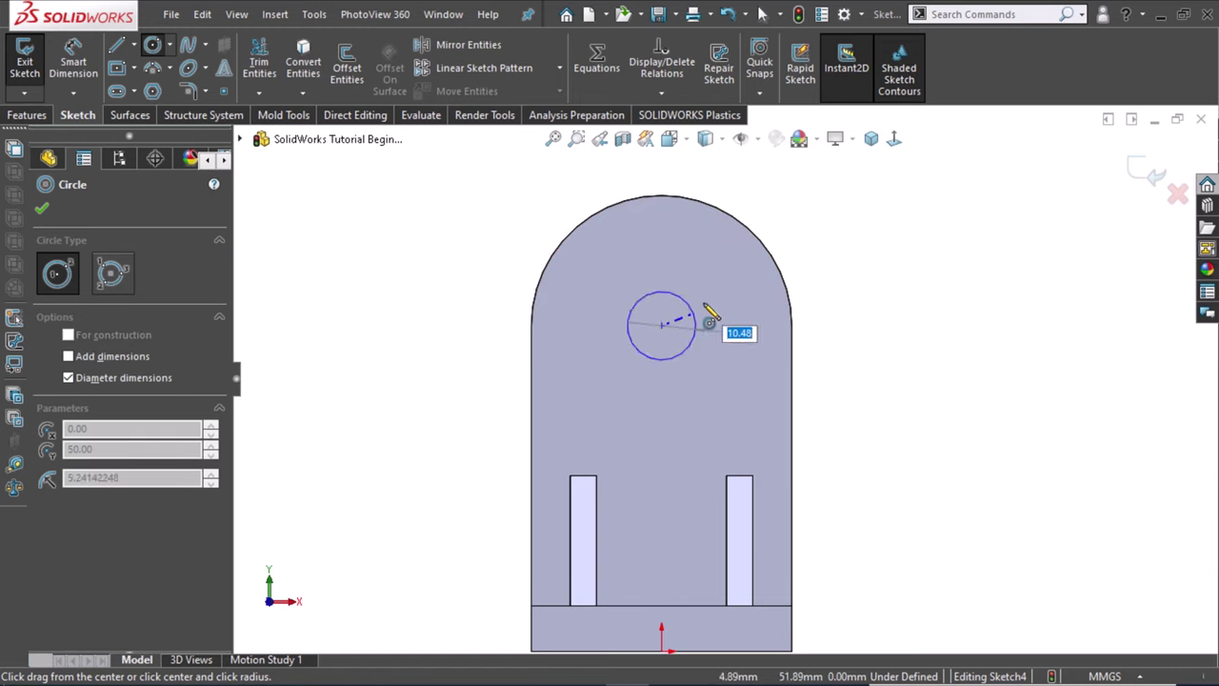
left_click(707, 311)
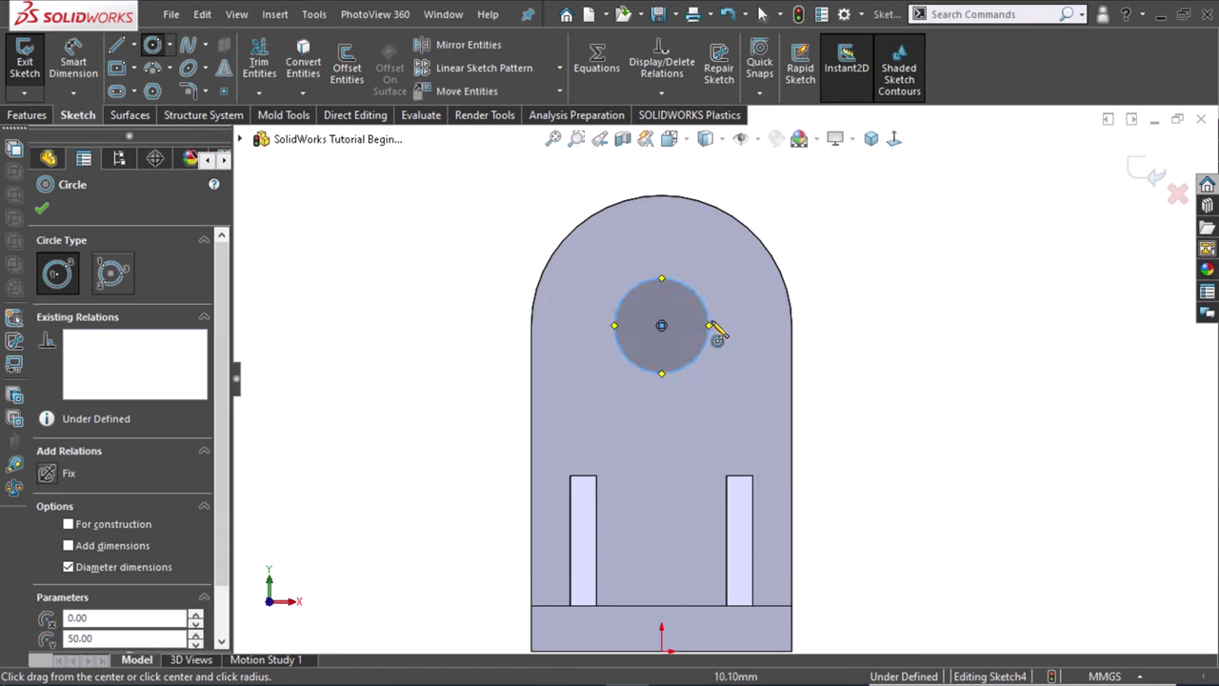
left_click(662, 326)
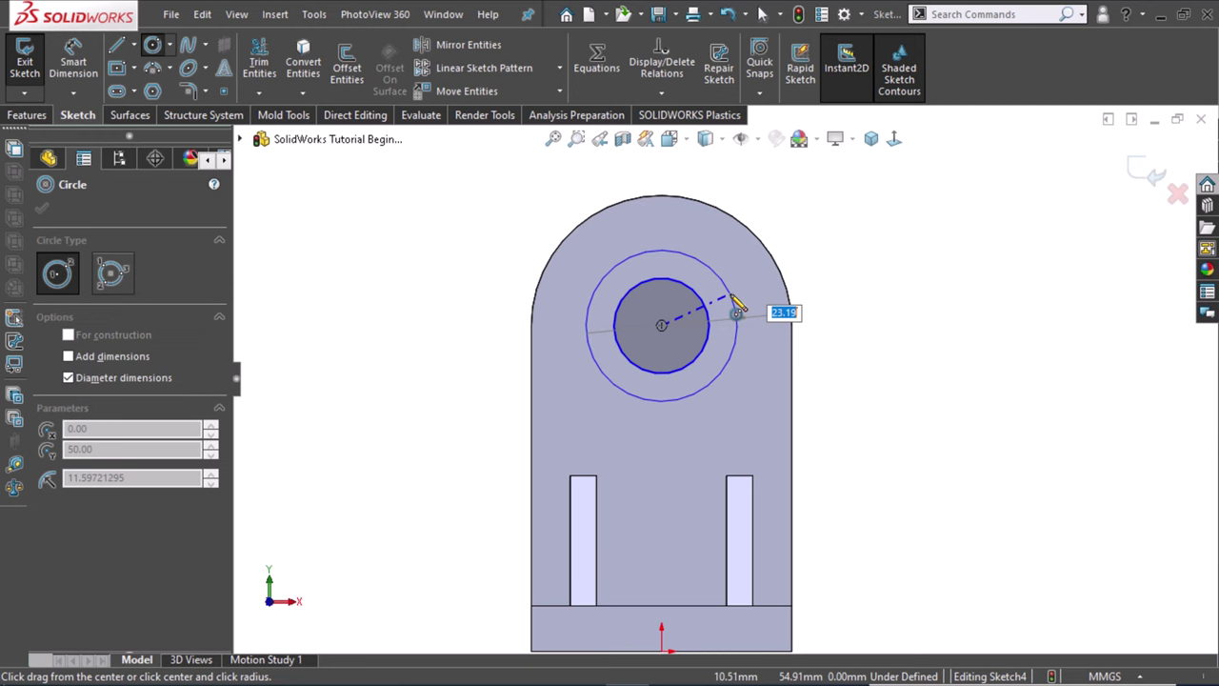
left_click(733, 304)
right_click_drag(851, 282, 855, 233)
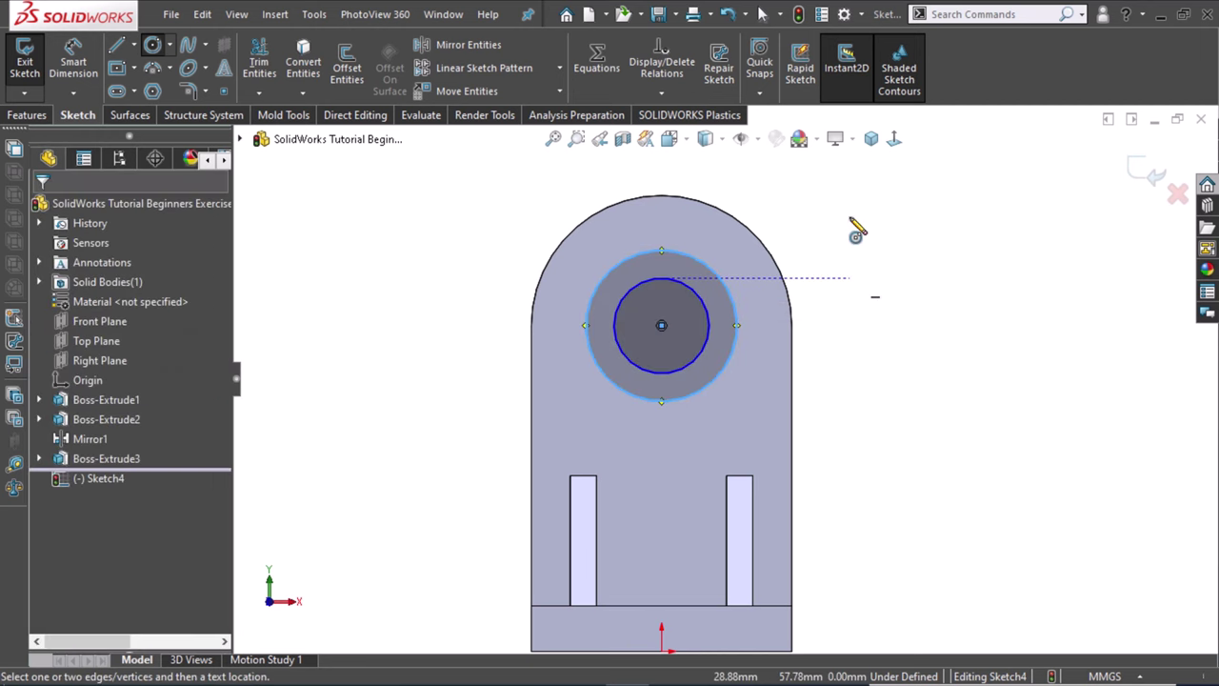
left_click(738, 291)
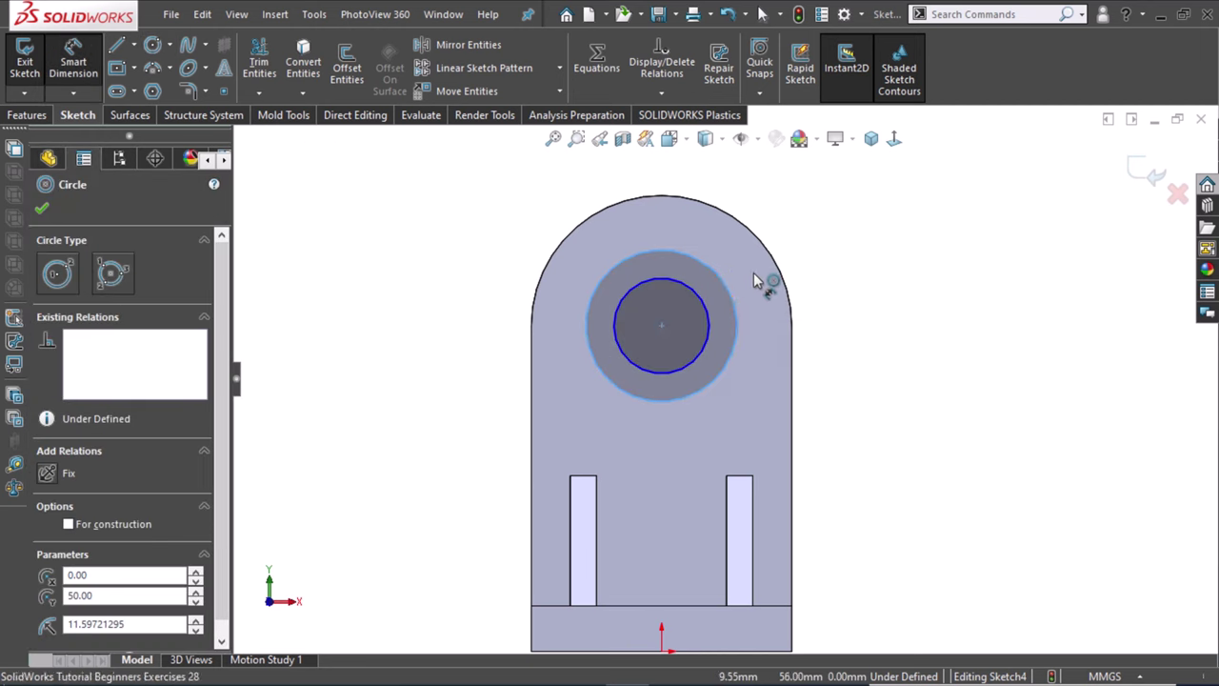
Give the outer circle a 30 mm diameter and the inner circle 22 mm
left_click(751, 274)
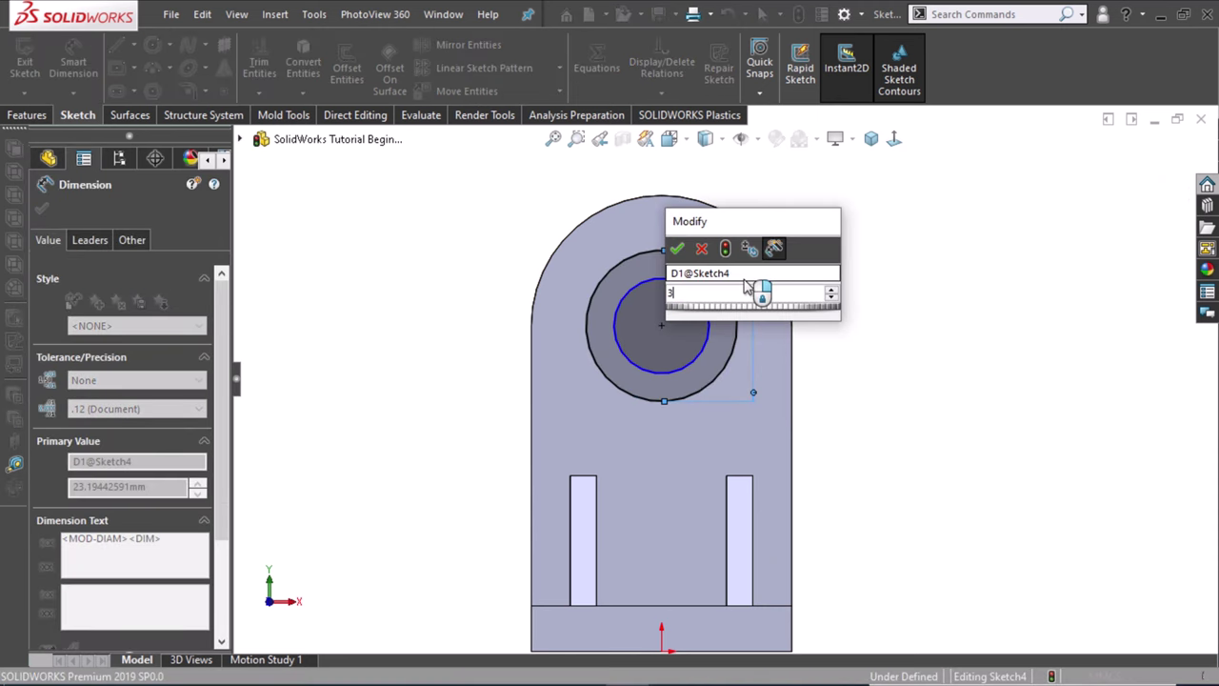
key("Escape")
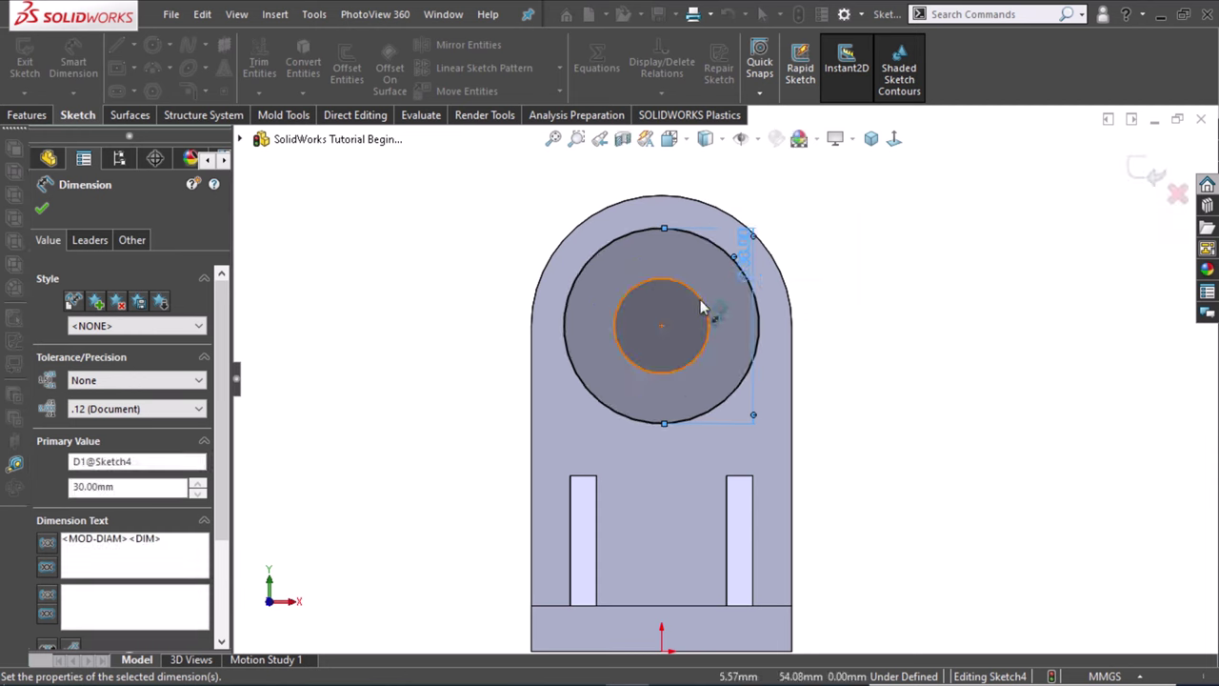
left_click(728, 303)
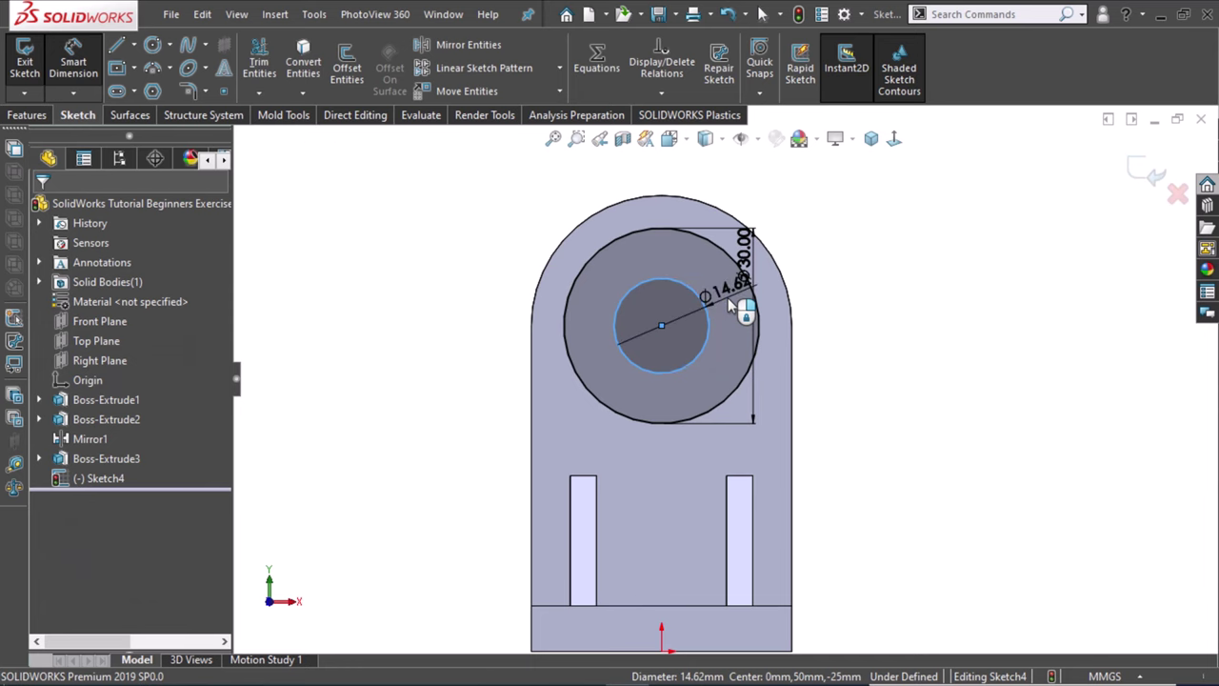
left_click(728, 303)
type("22")
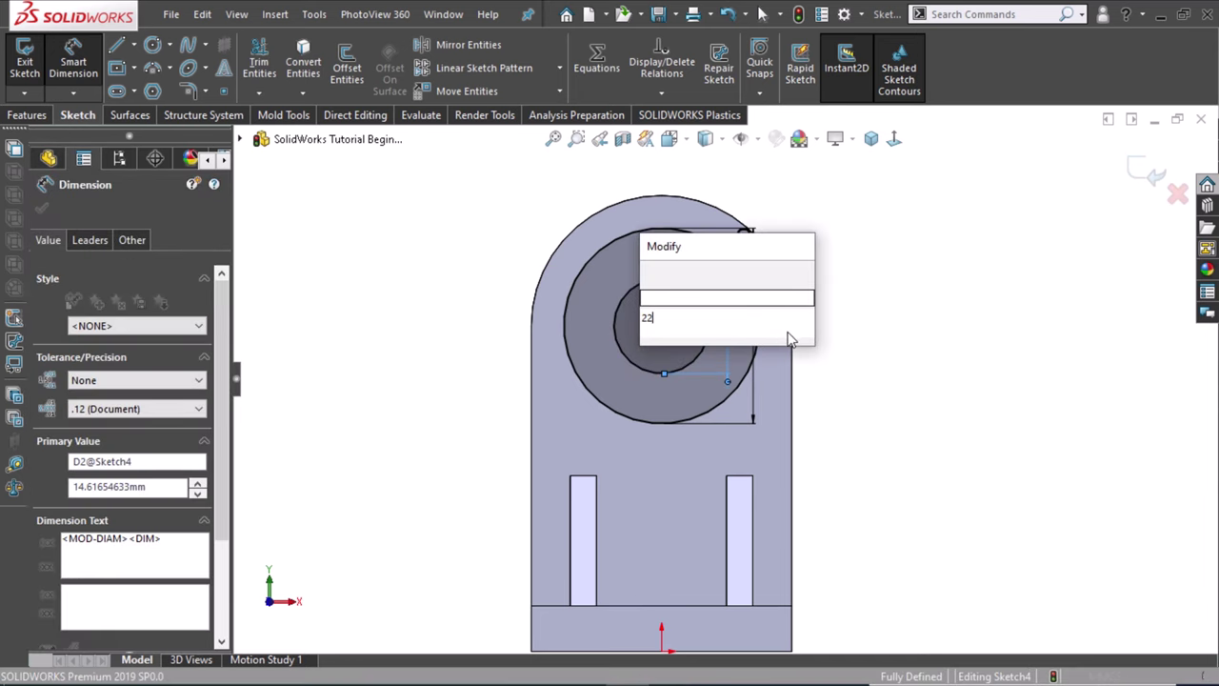
key("Escape")
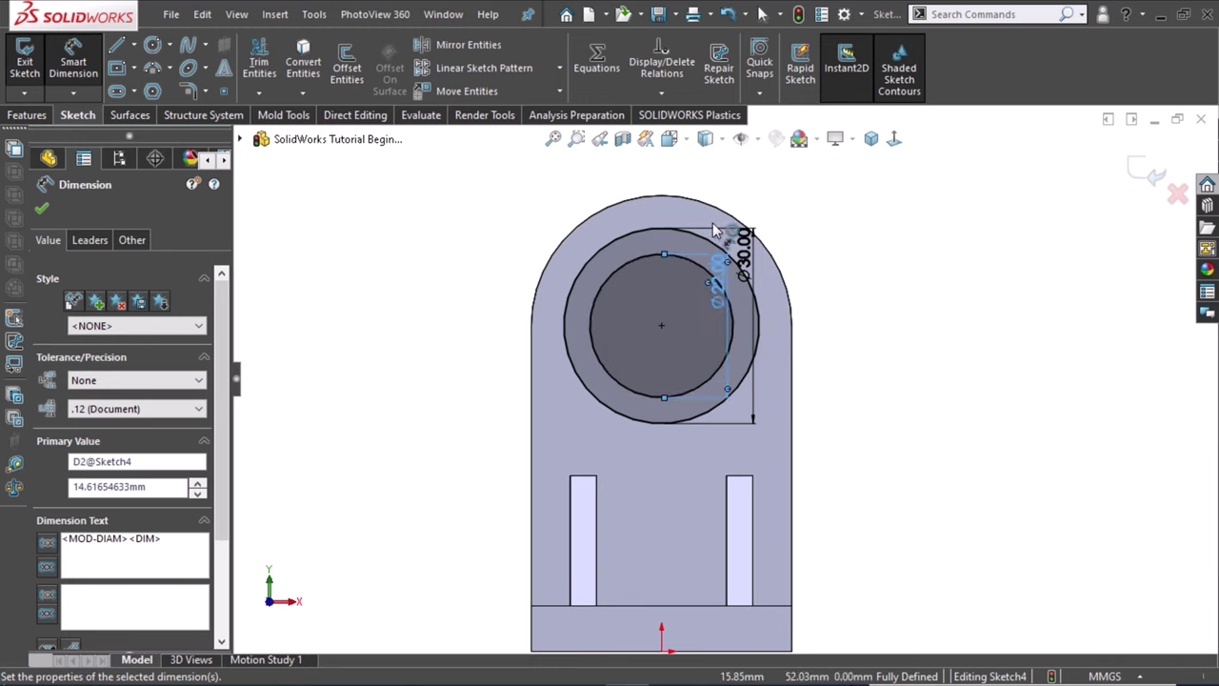
key("s")
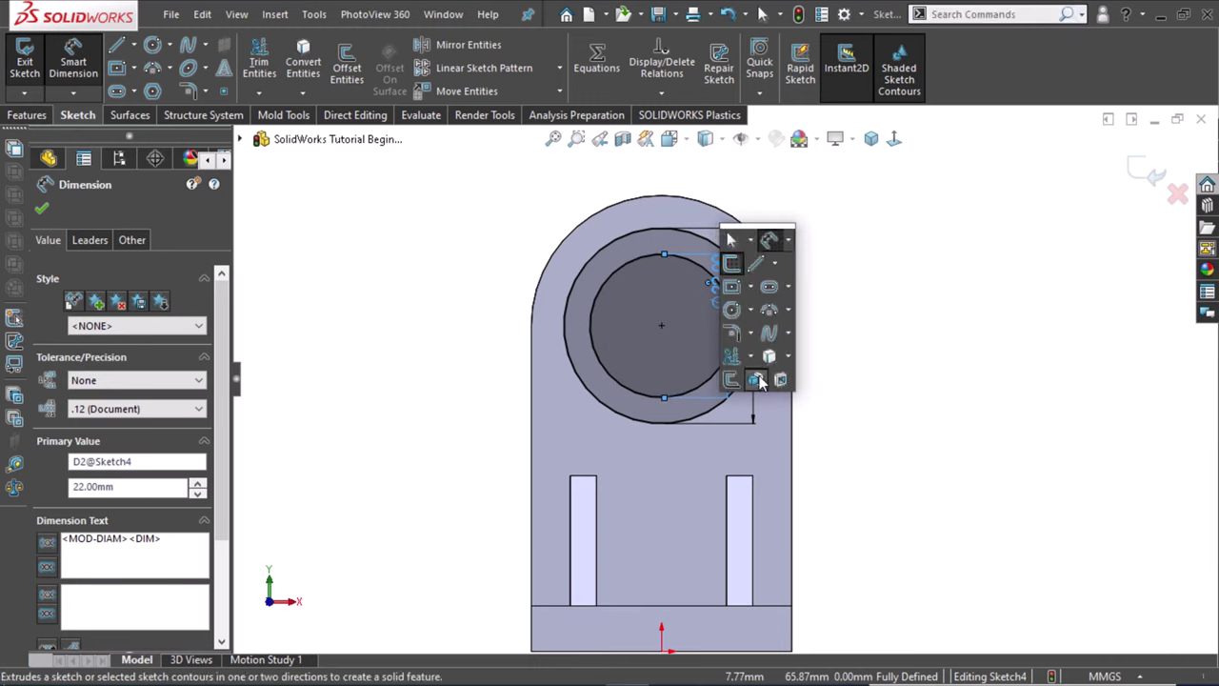
key("Escape")
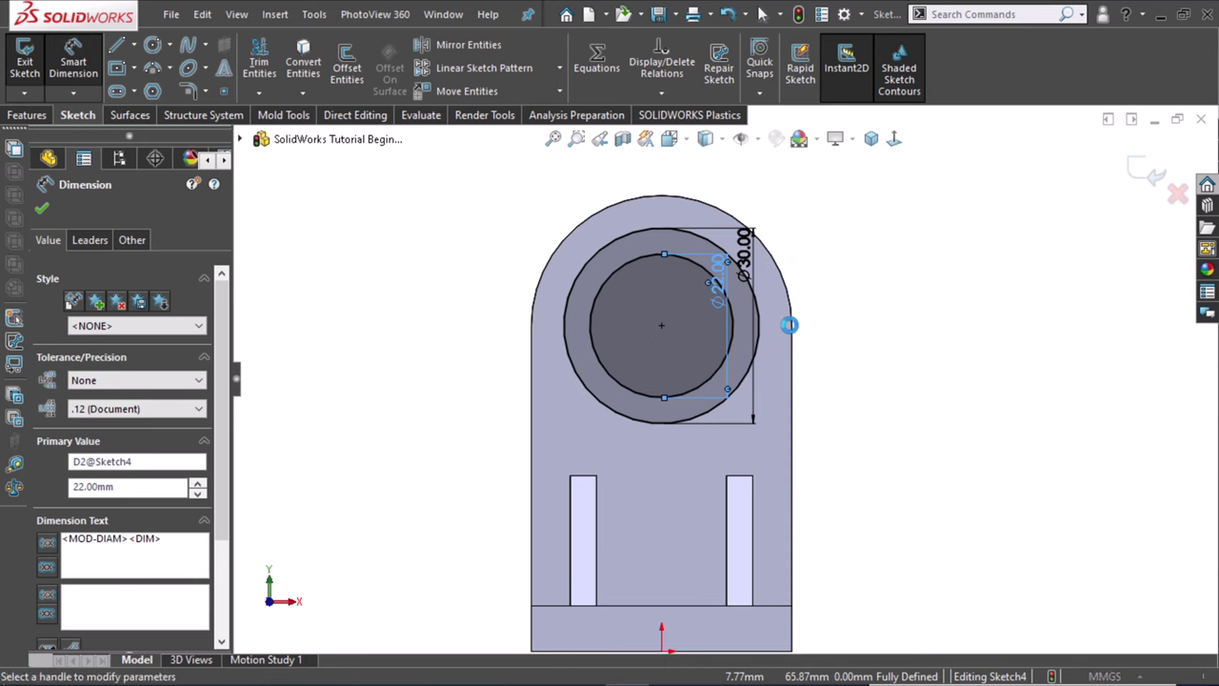
Extrude the ring sketch 18 mm Blind into a hollow boss
key("e")
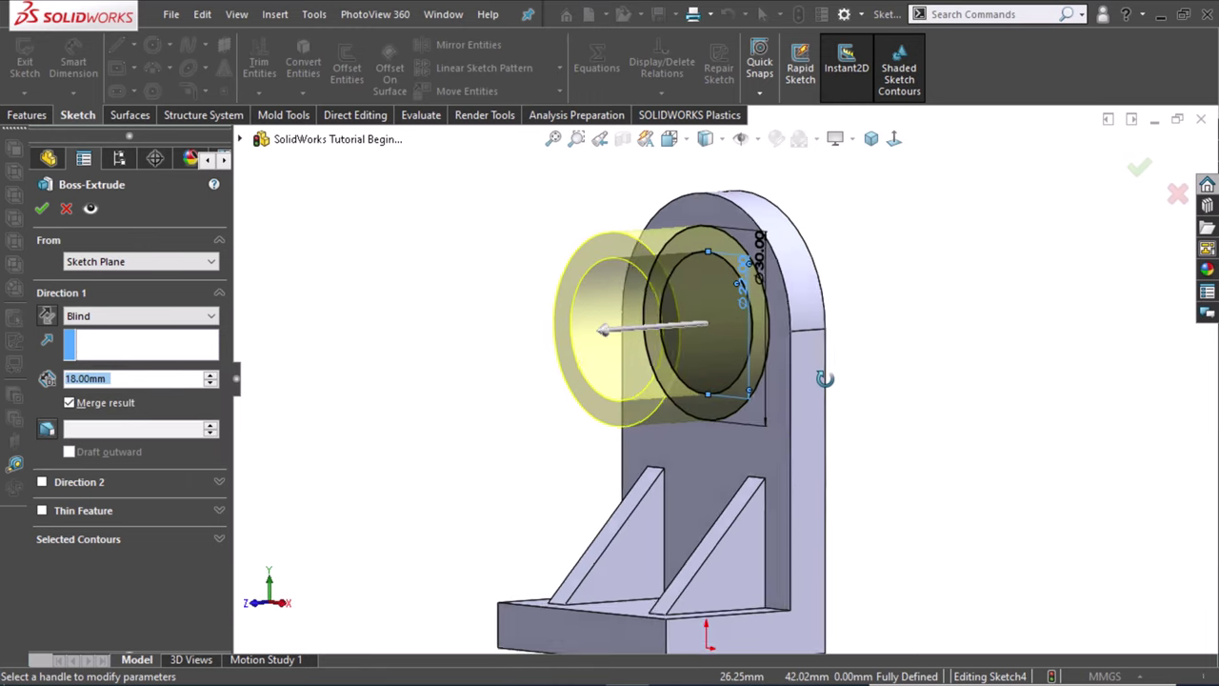
left_click(42, 208)
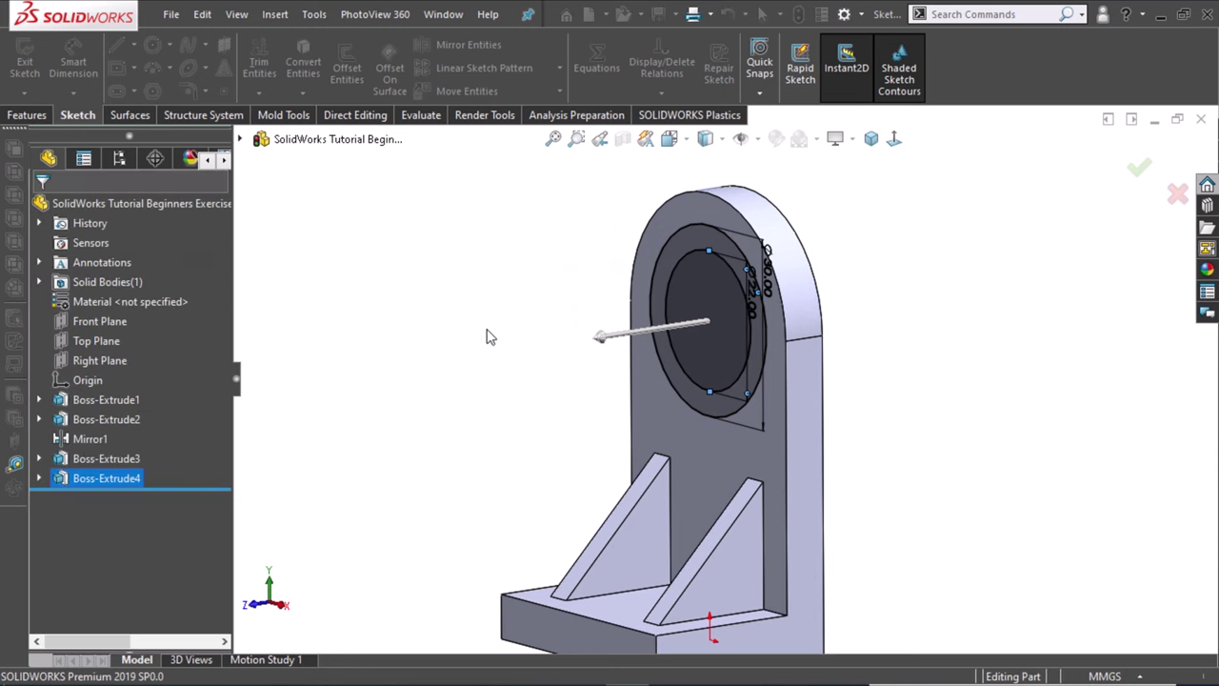
Sketch on the boss's inner face and convert its circular edge into the sketch
middle_click_drag(511, 441, 575, 426)
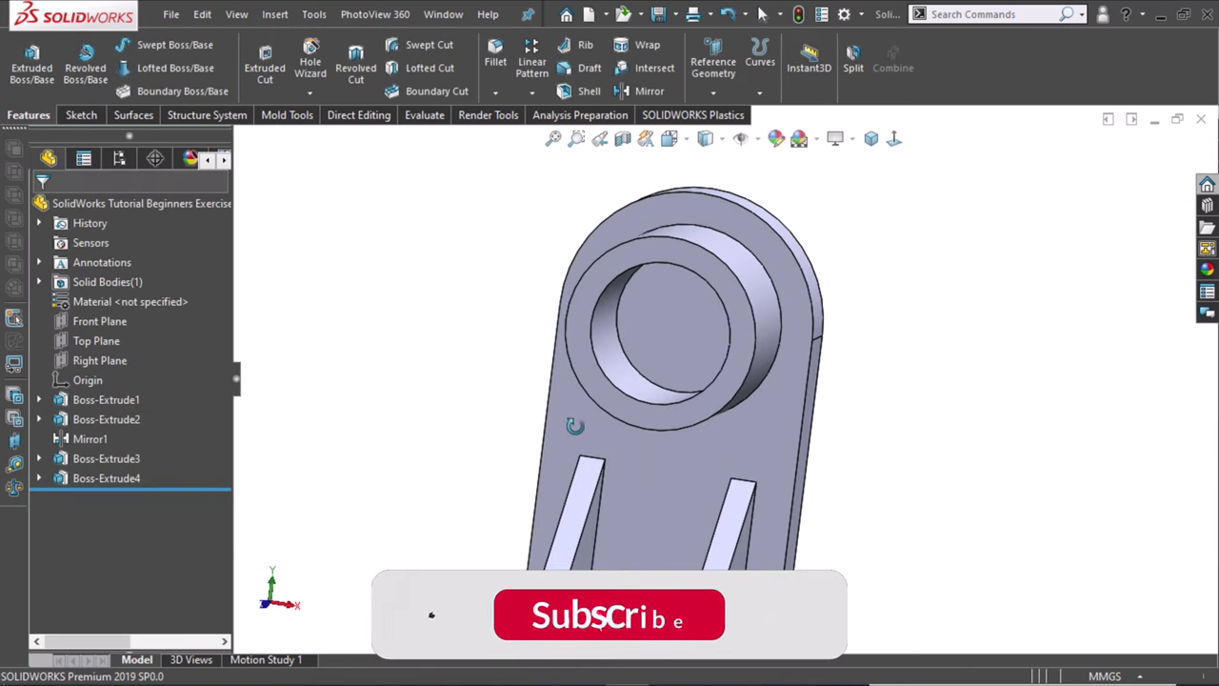
left_click(704, 343)
left_click(786, 290)
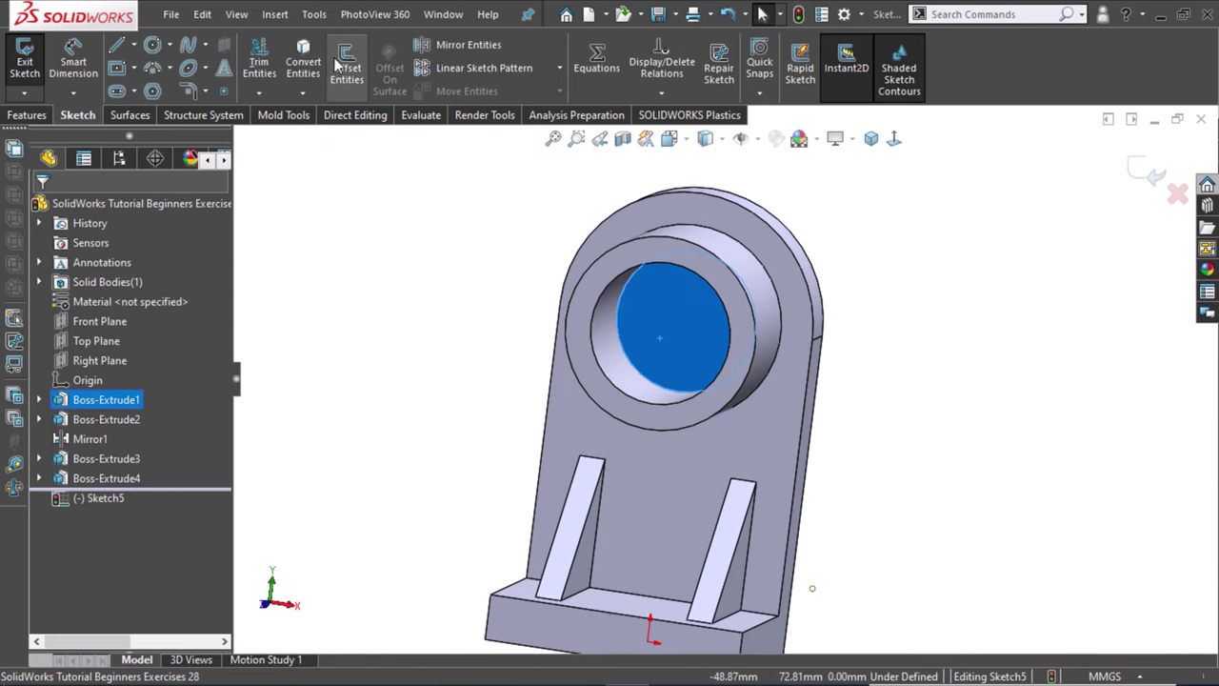
left_click(303, 59)
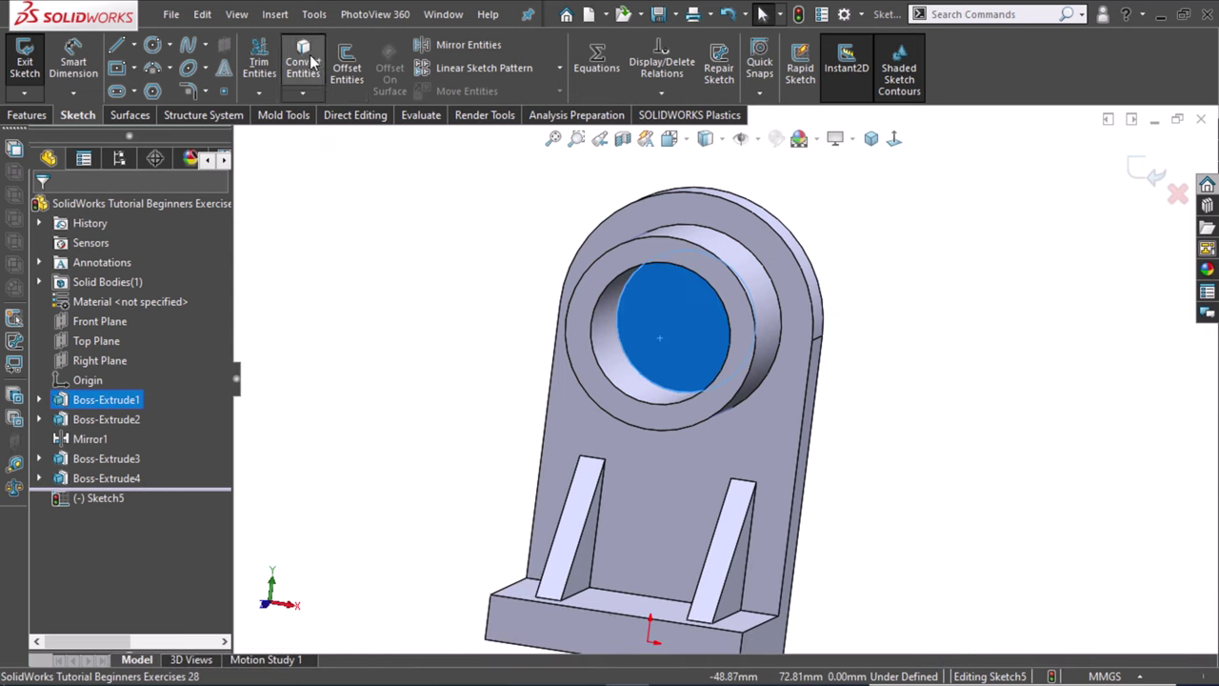
Cut the converted circle Through All, then show the part in Isometric view
left_click(36, 113)
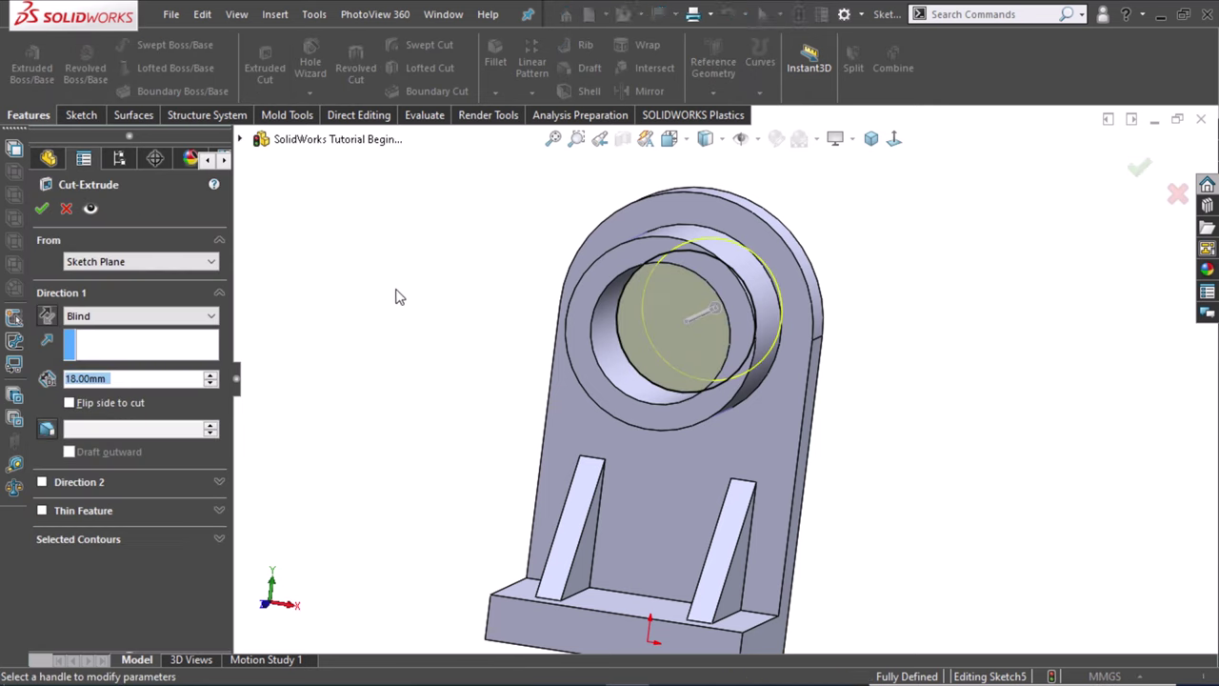
left_click(105, 325)
left_click(101, 320)
left_click(101, 320)
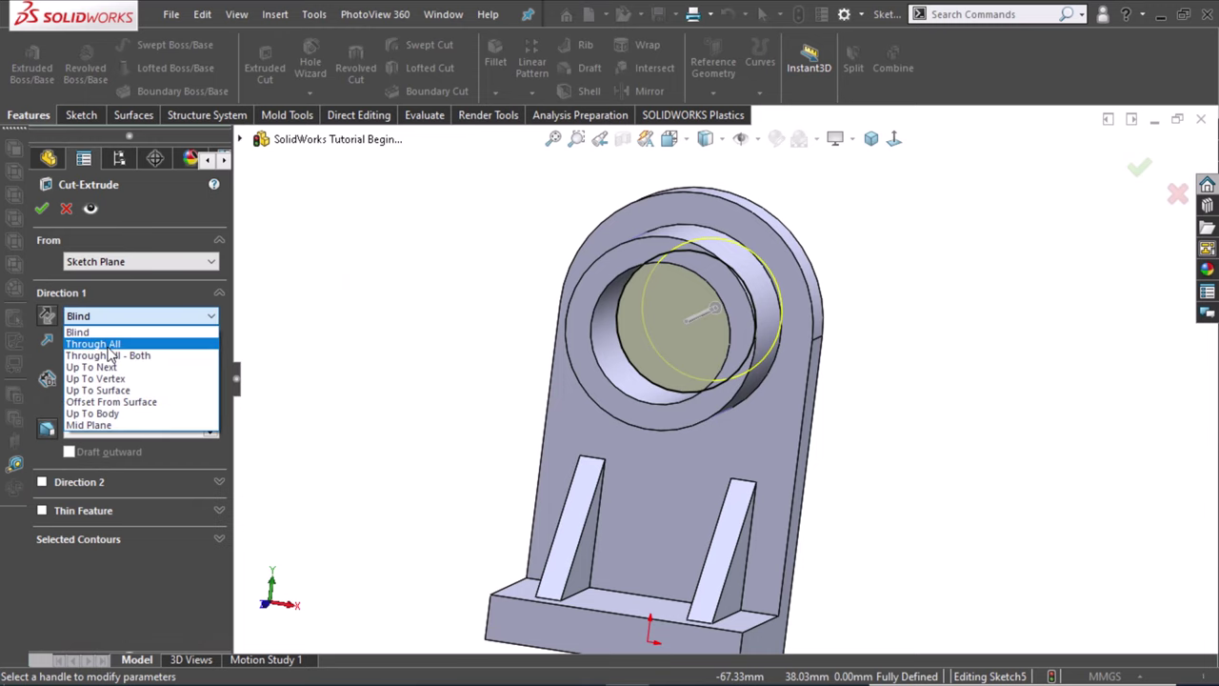
left_click(90, 344)
left_click(43, 209)
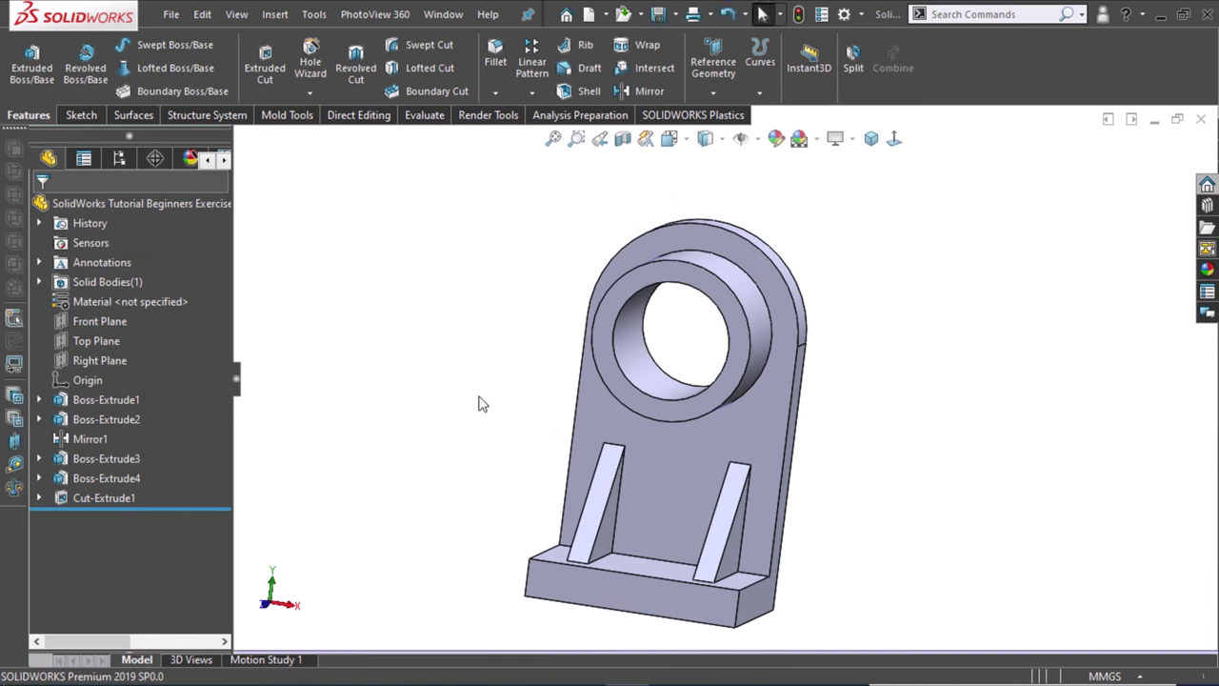
left_click(870, 140)
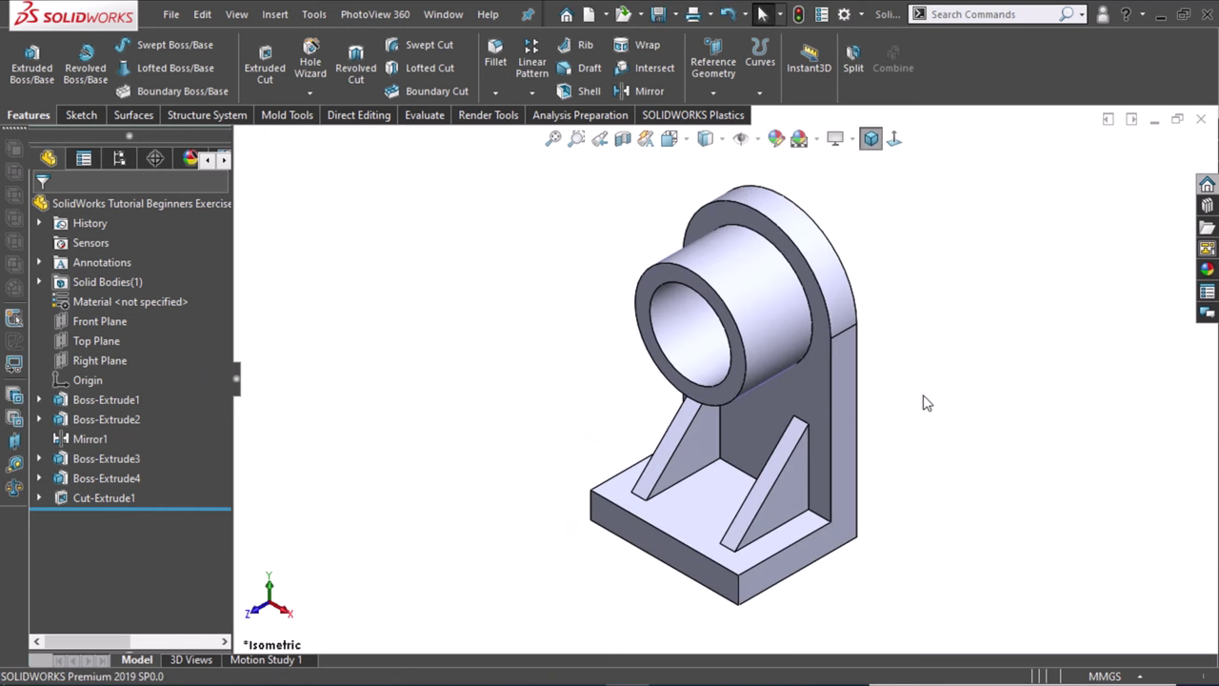